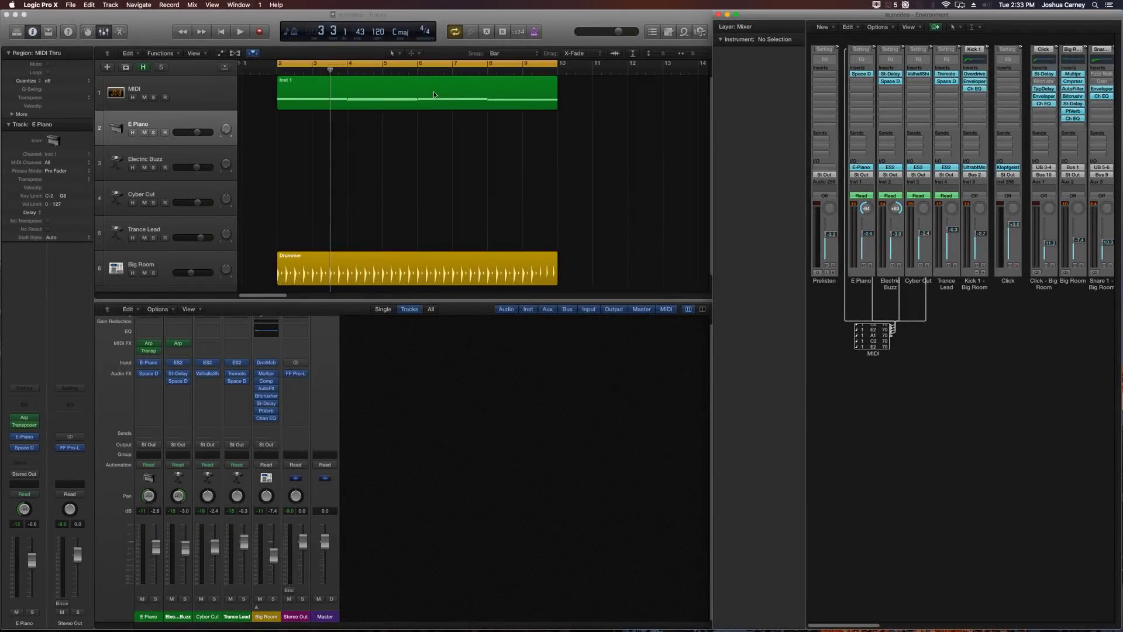
- Play the arrangement once to hear the Inst 1 region routed through the Environment
click(434, 94)
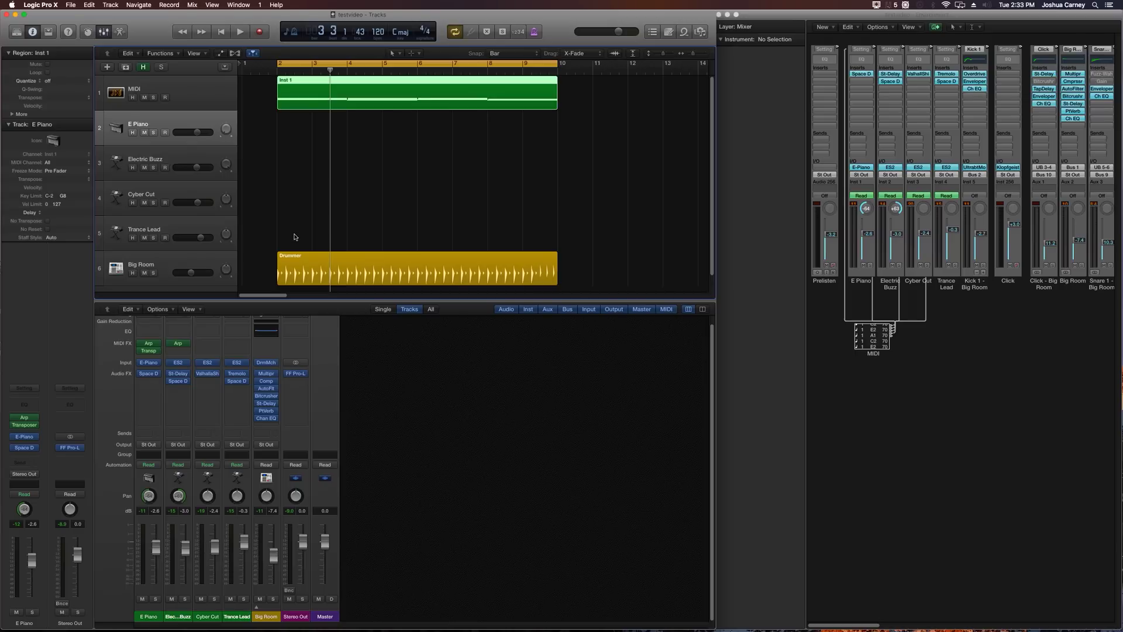
click(810, 375)
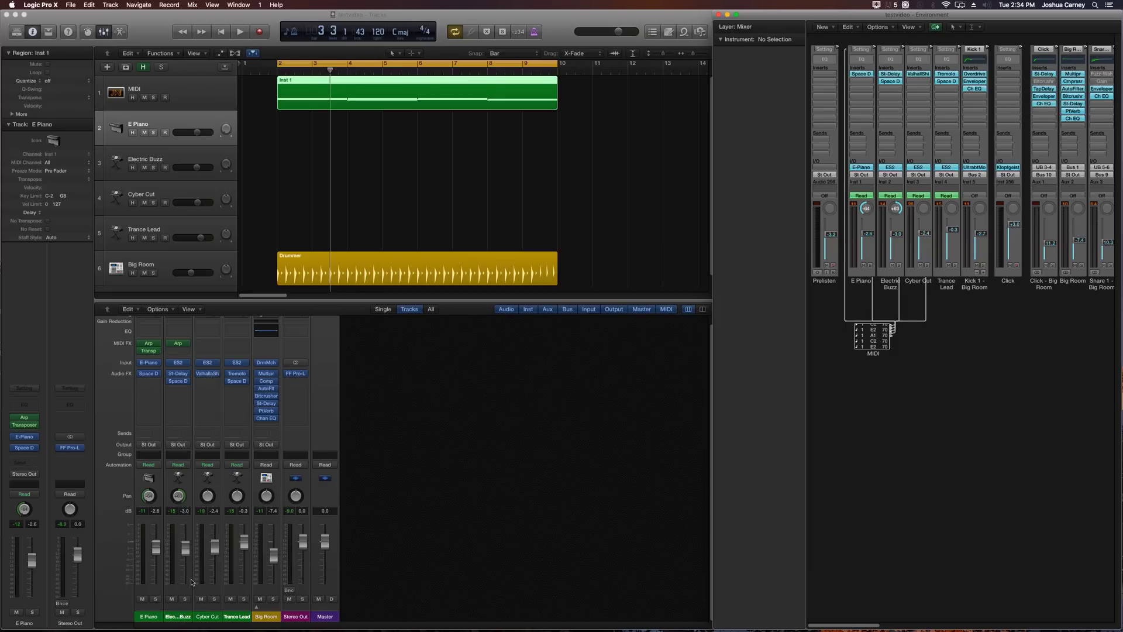
click(359, 199)
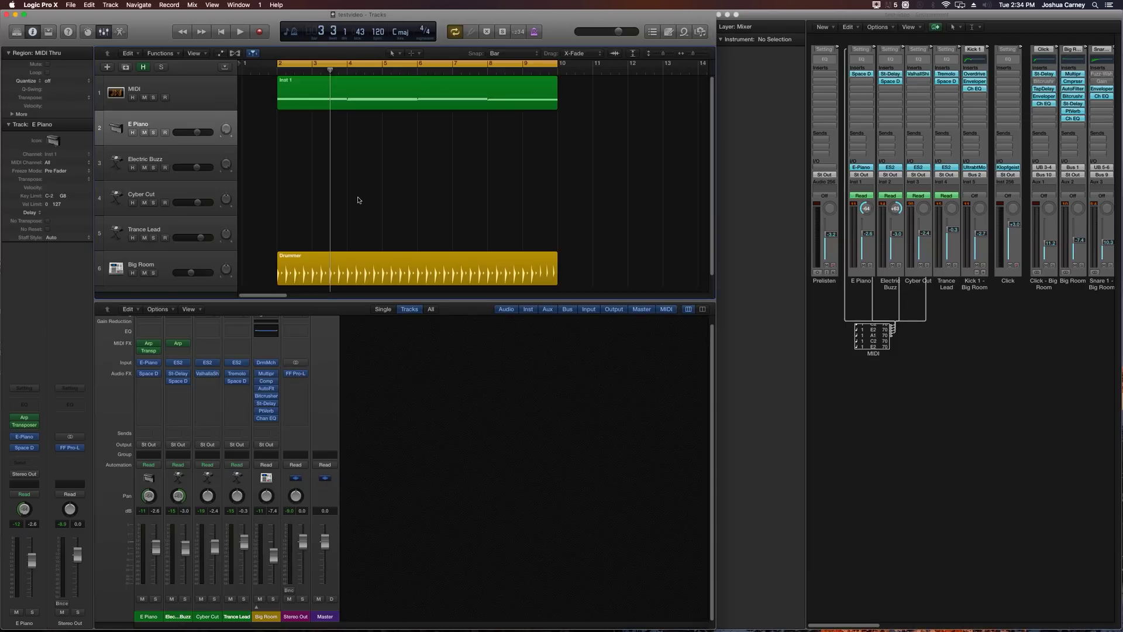
key(space)
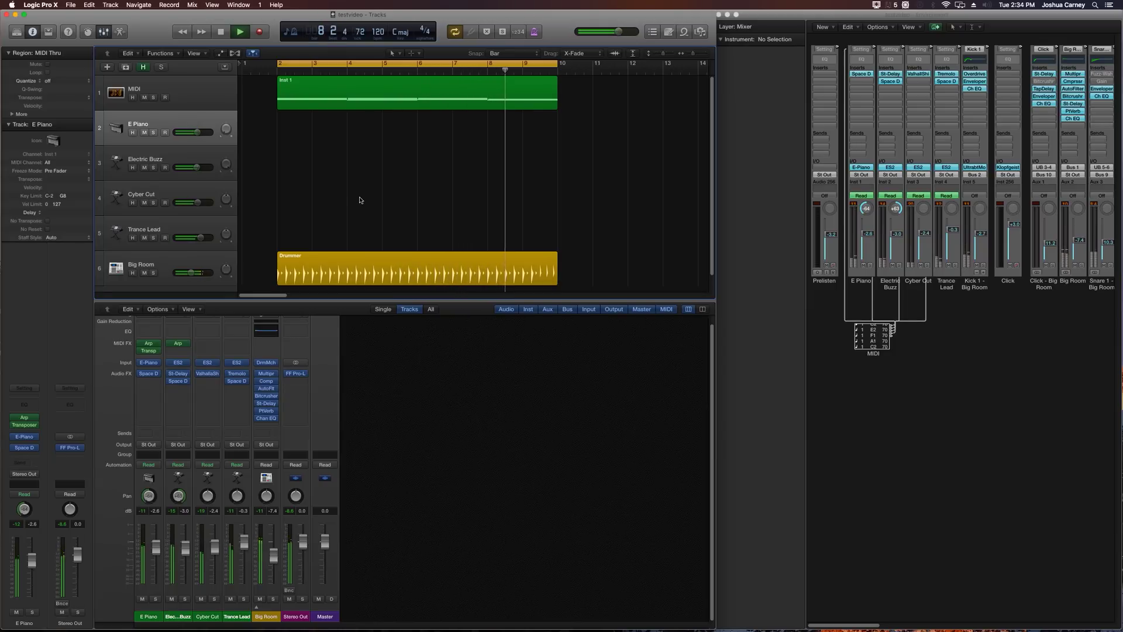
key(space)
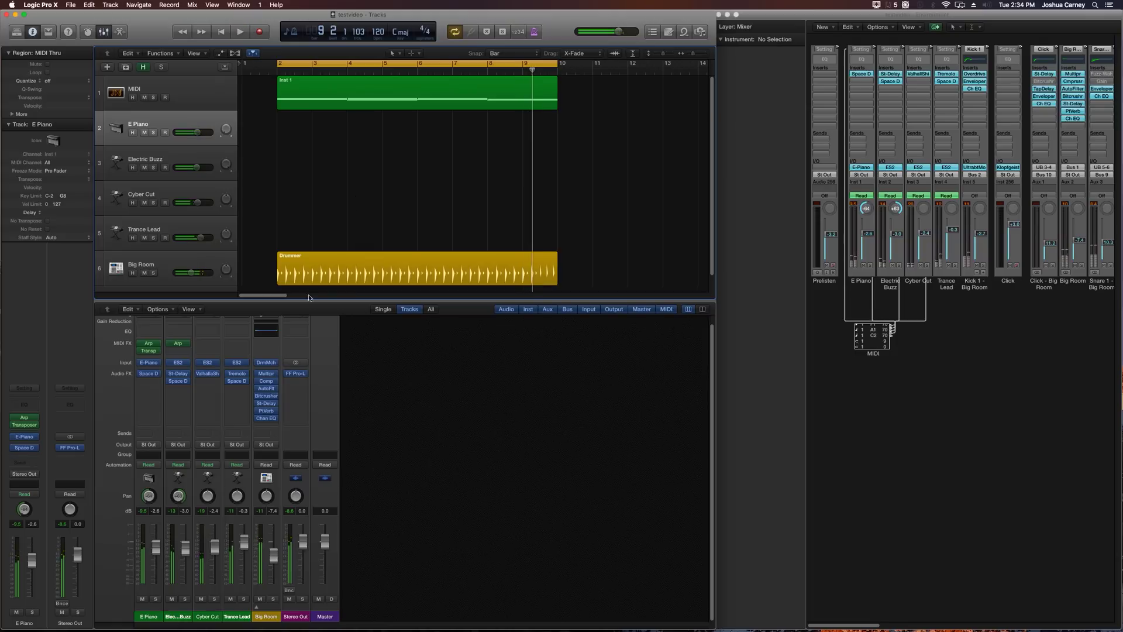
- Mute the Big Room drum track, then select the Inst 1 region and play it again
click(260, 599)
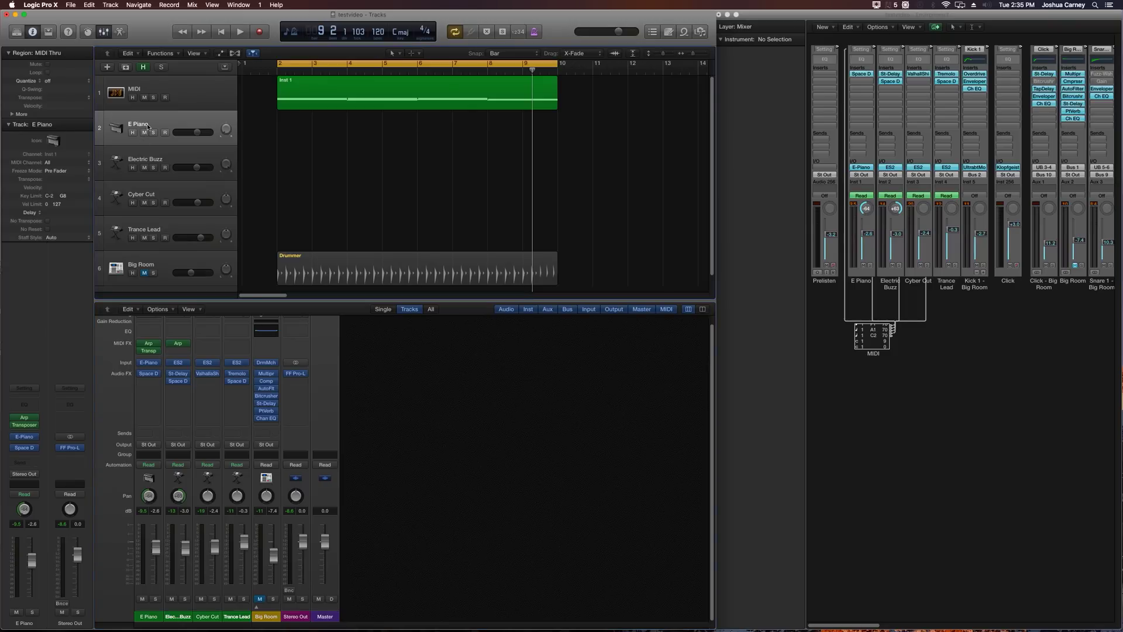
key(Down)
key(Down)
key(Down)
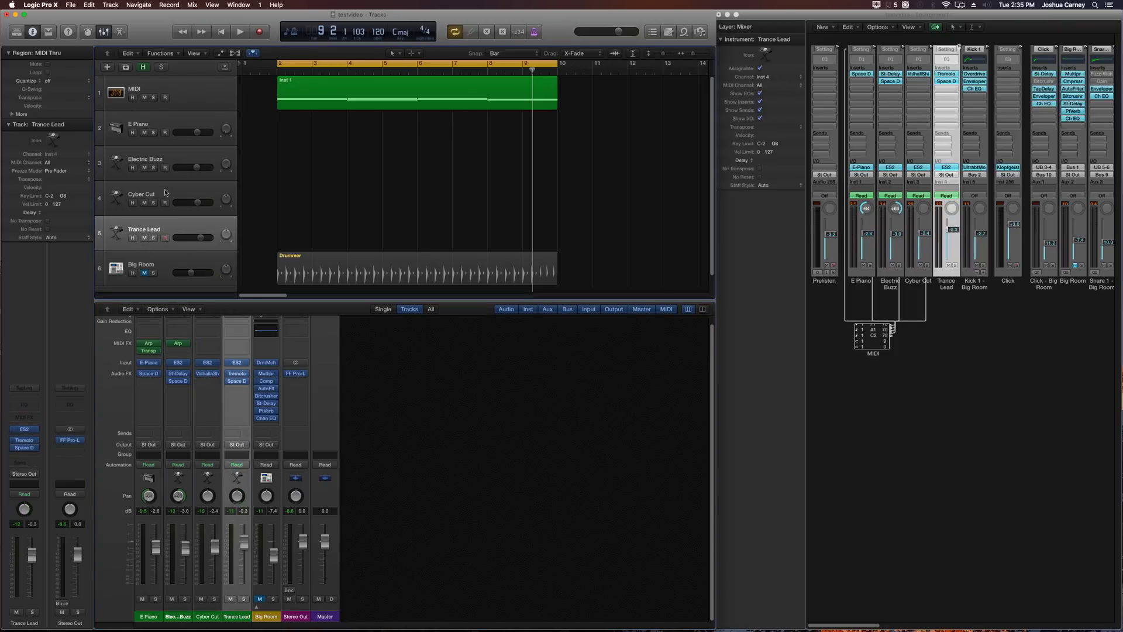
click(296, 98)
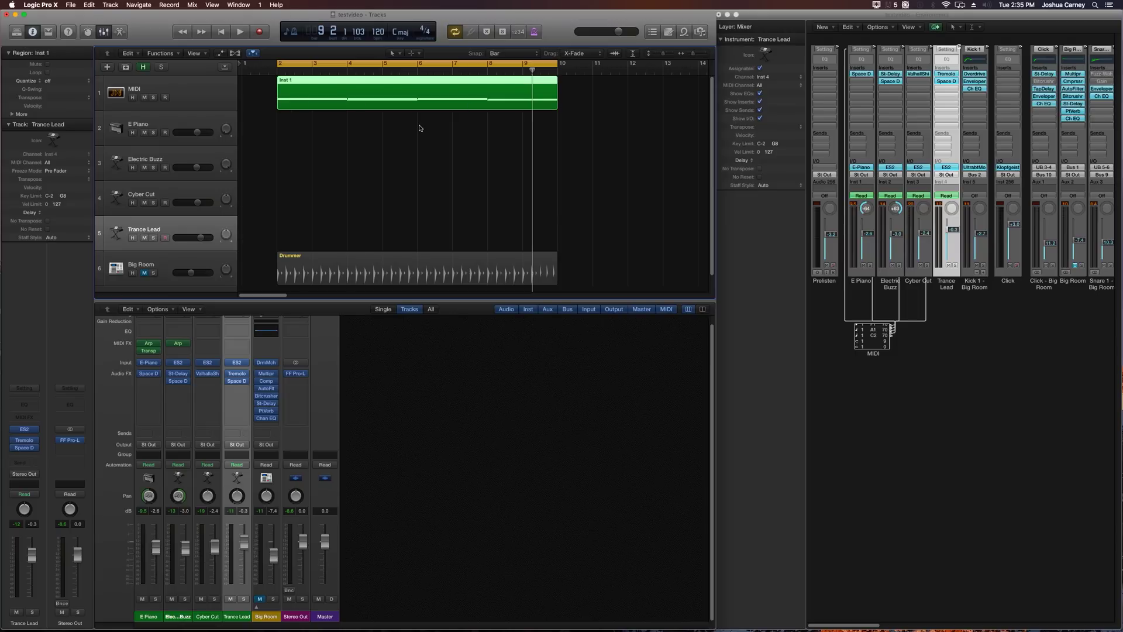
key(space)
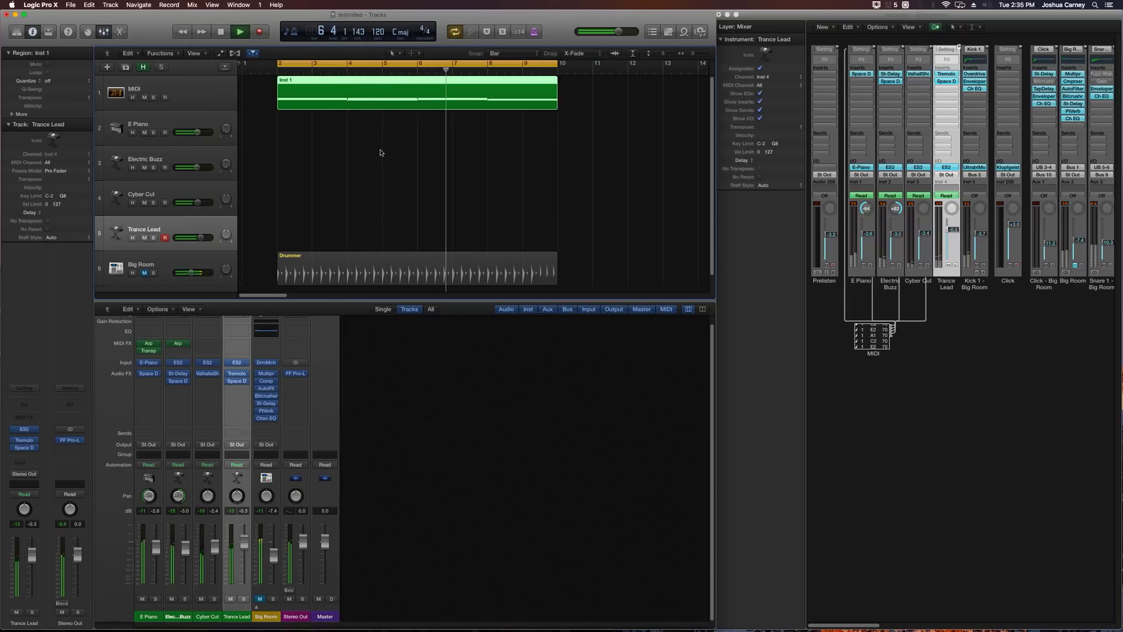
key(space)
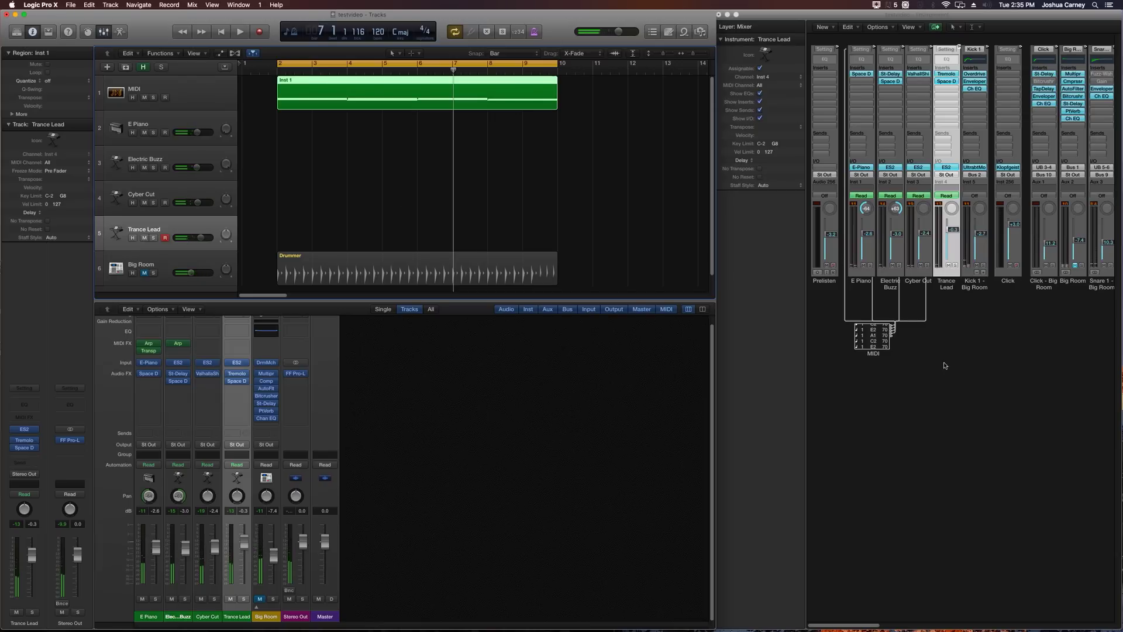
click(361, 159)
drag(334, 87, 329, 156)
drag(329, 158, 323, 225)
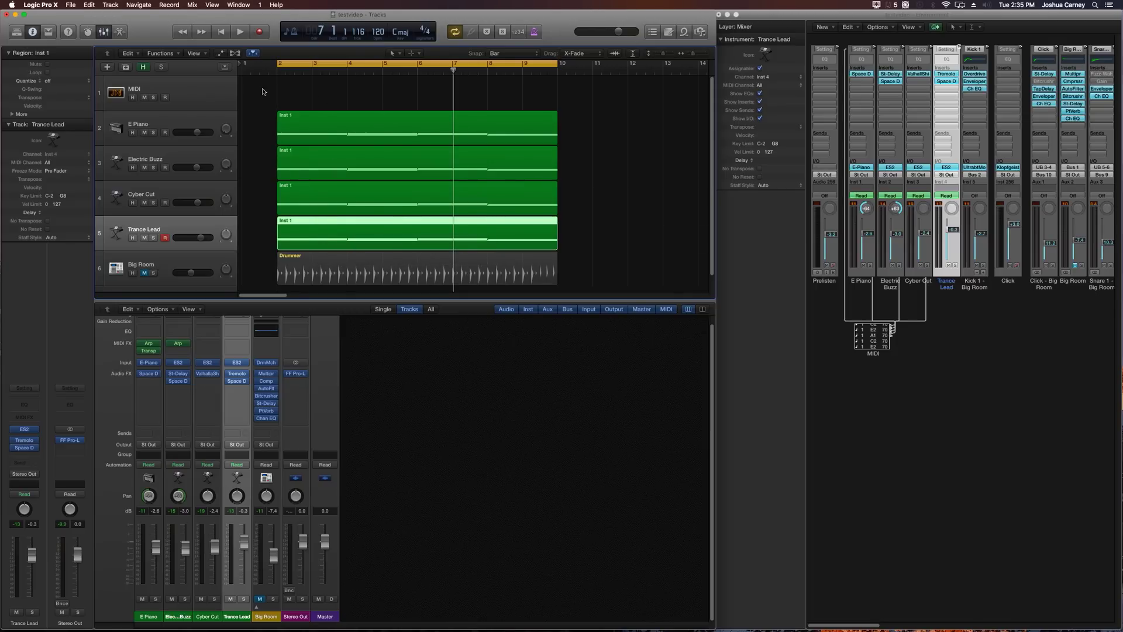
click(202, 89)
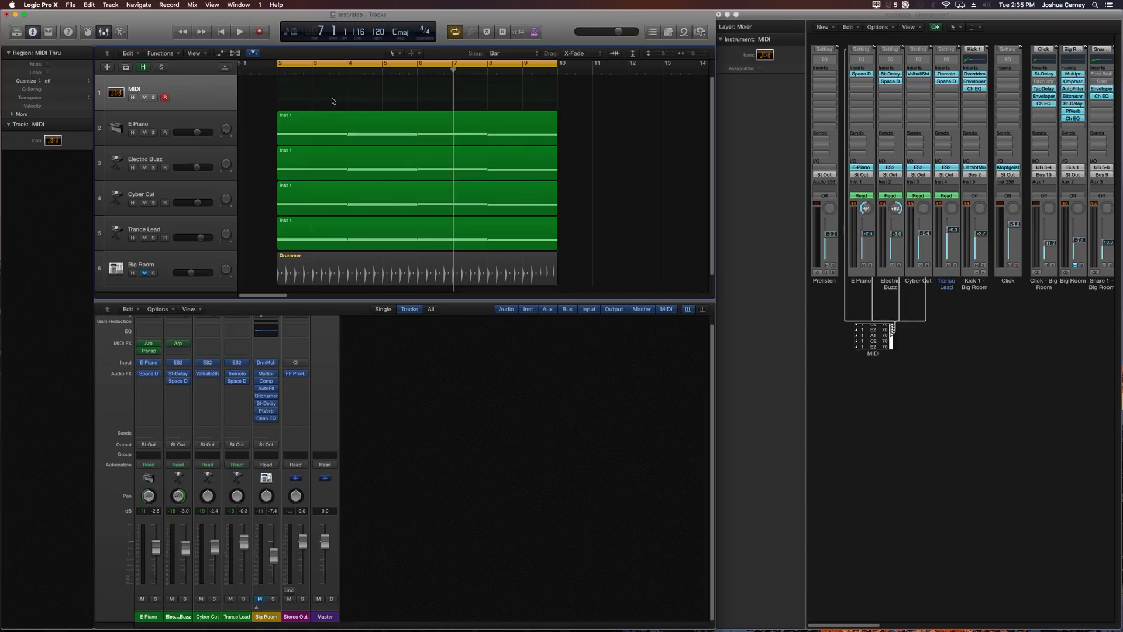
key(super+z)
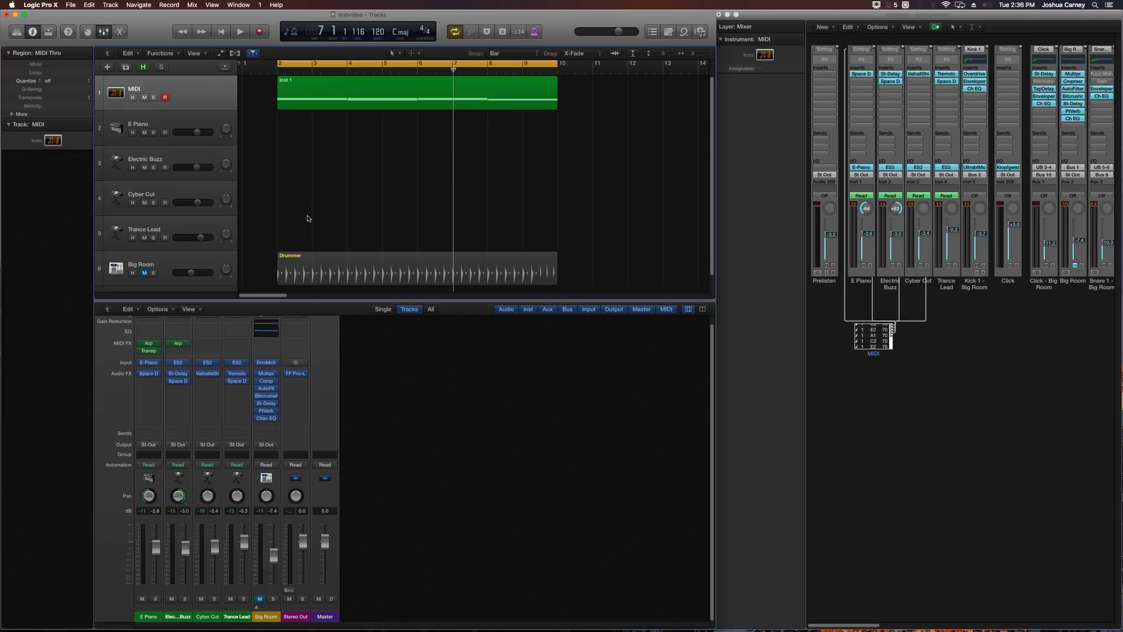
- Delete the MIDI track, close the Environment, and play the Inst 1 region on E Piano
key(super+BackSpace)
key(super+w)
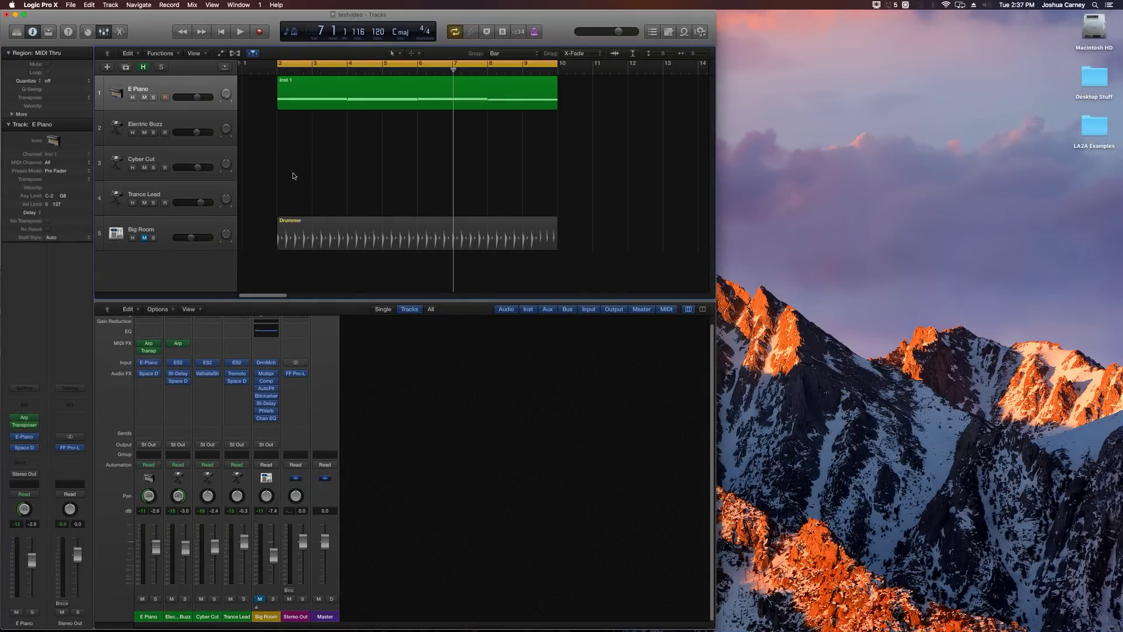
key(Down)
key(Down)
key(Down)
key(Up)
click(179, 87)
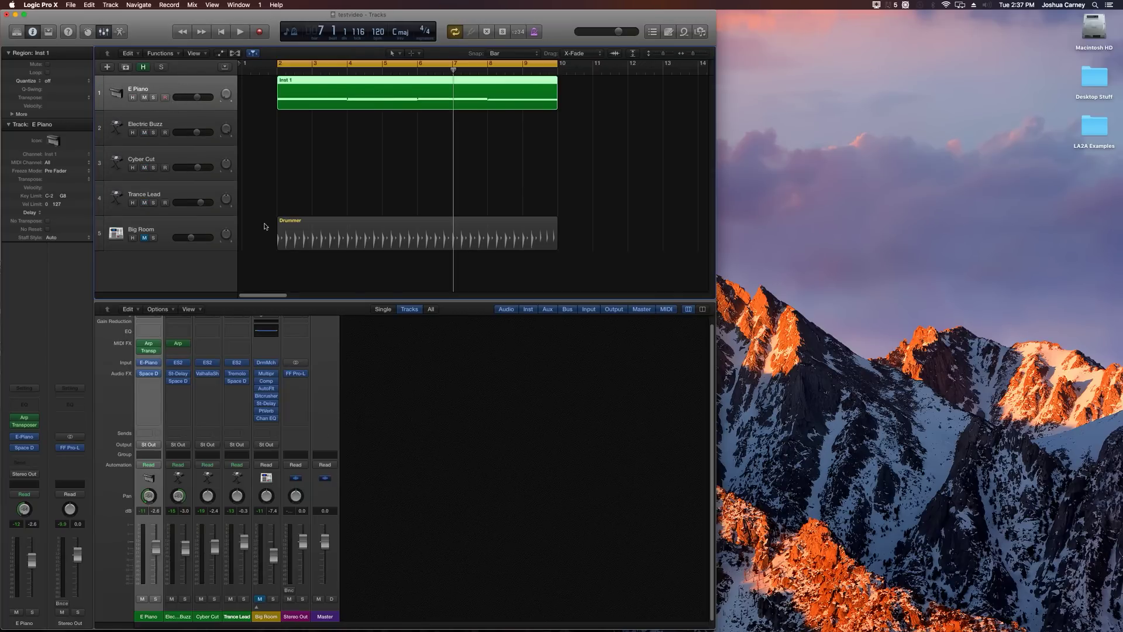
key(space)
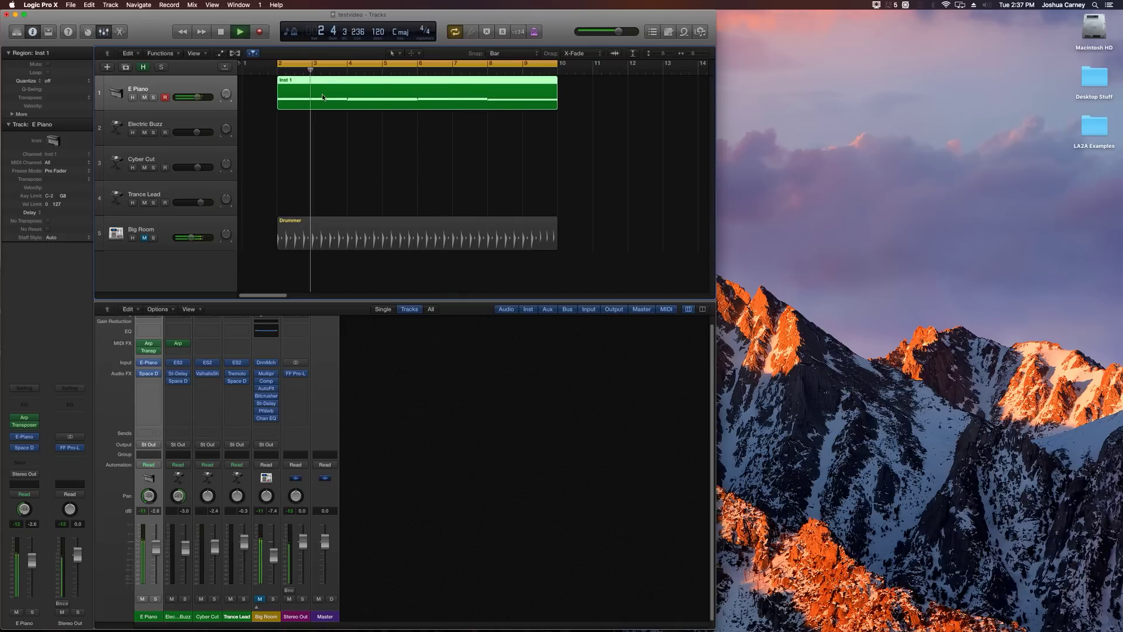
key(space)
- Move the Inst 1 region to Electric Buzz, then Cyber Cut, auditioning each
drag(322, 97, 323, 132)
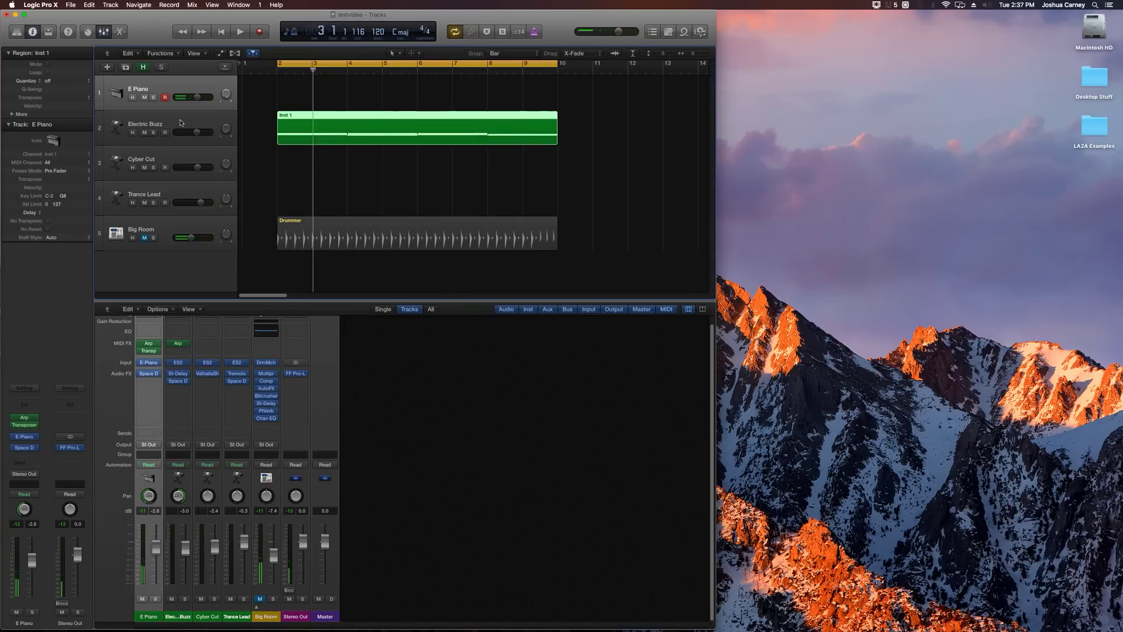
click(163, 123)
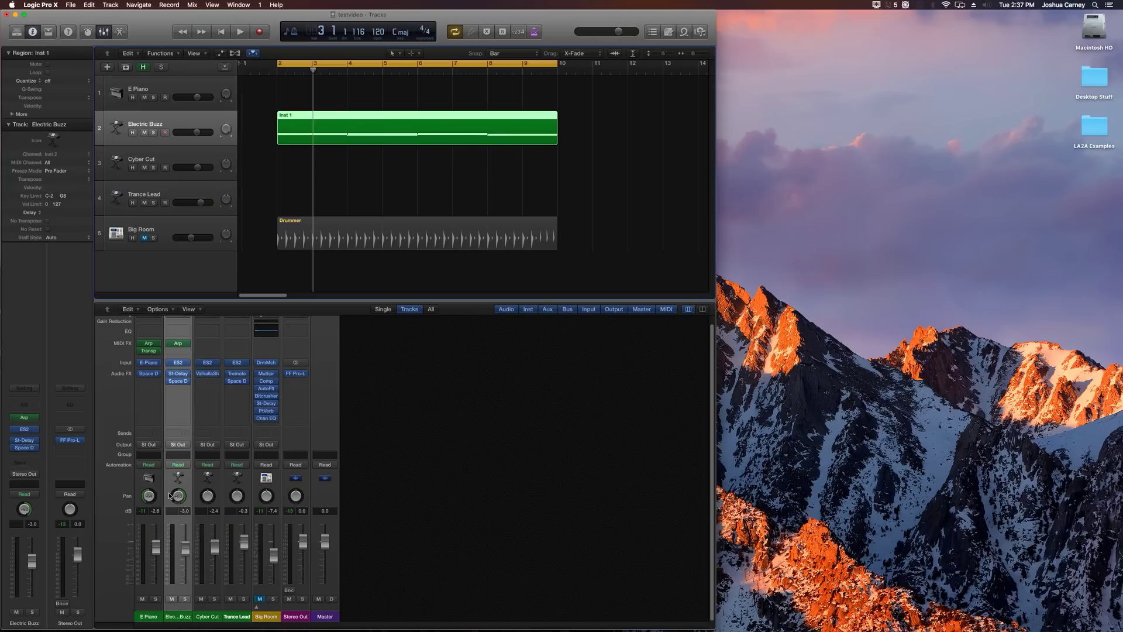
key(space)
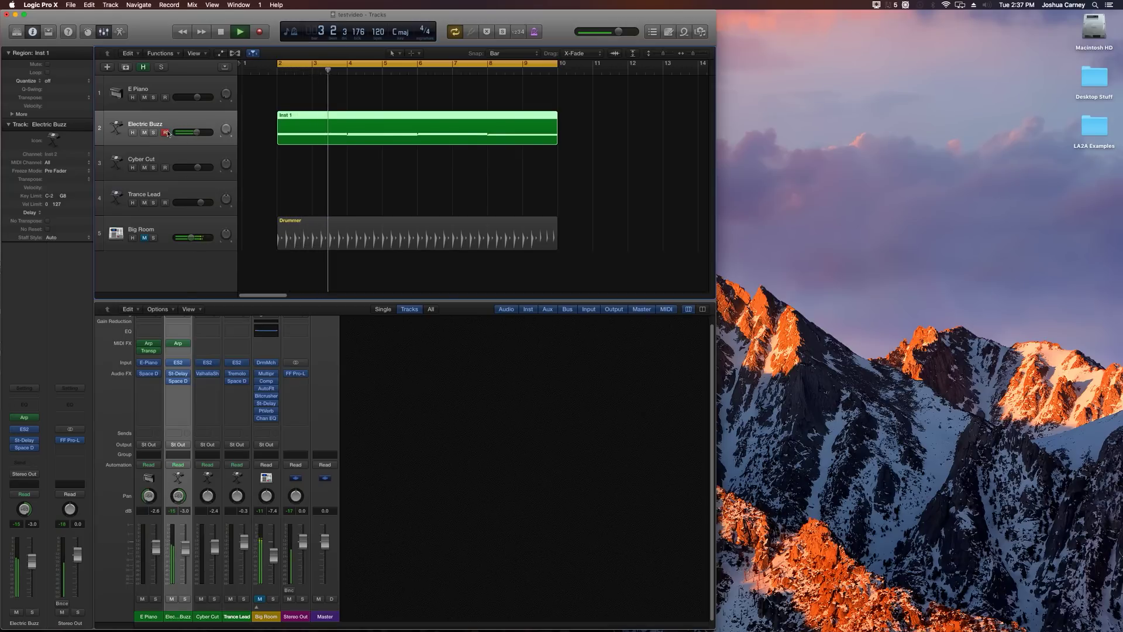
key(space)
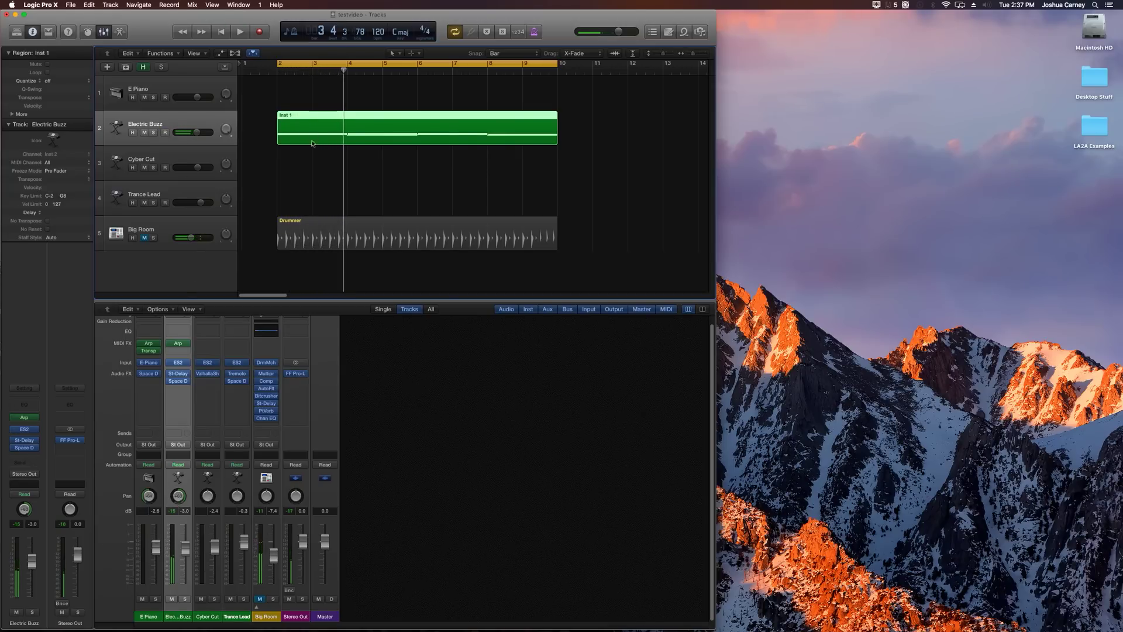
drag(312, 144, 311, 179)
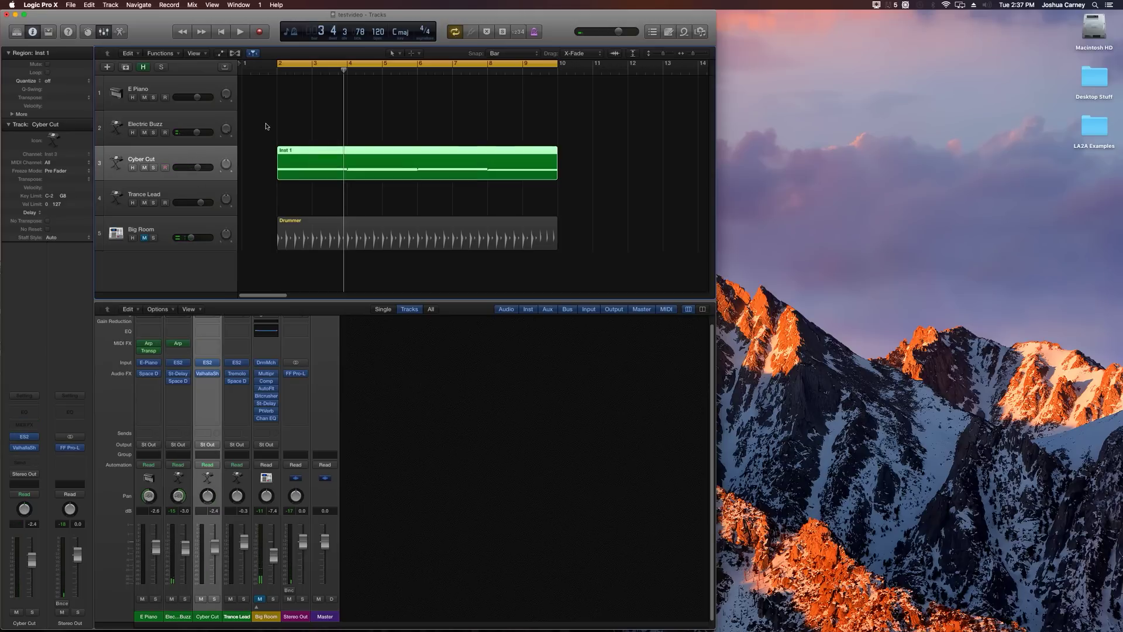
key(space)
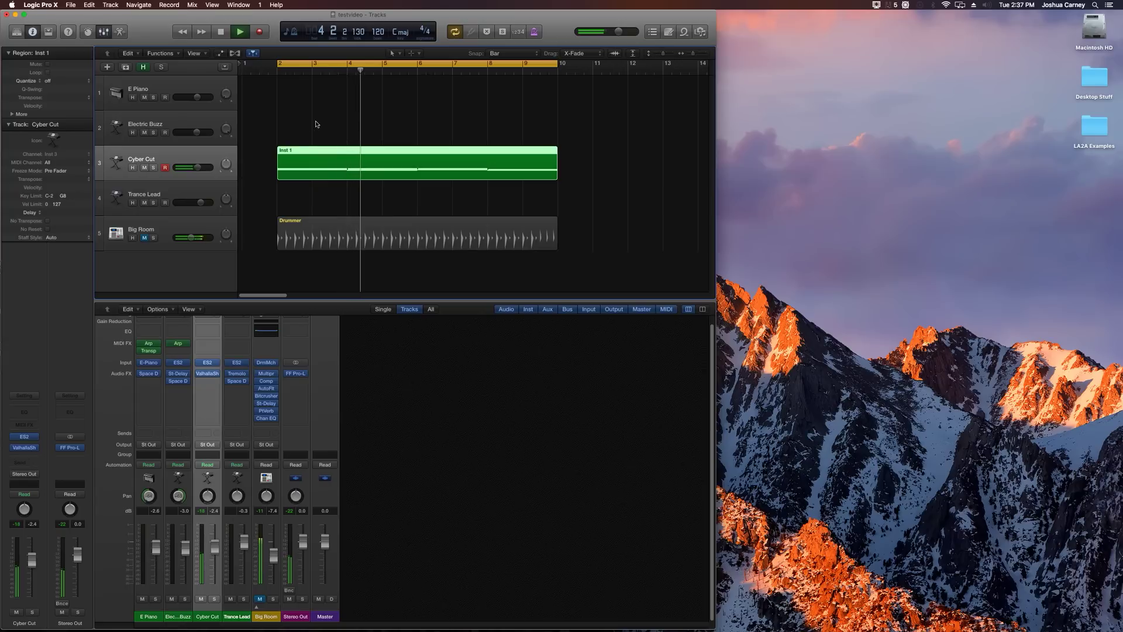
key(space)
- Move the Inst 1 region onto Trance Lead, select that track and play it
drag(304, 171, 304, 206)
click(154, 198)
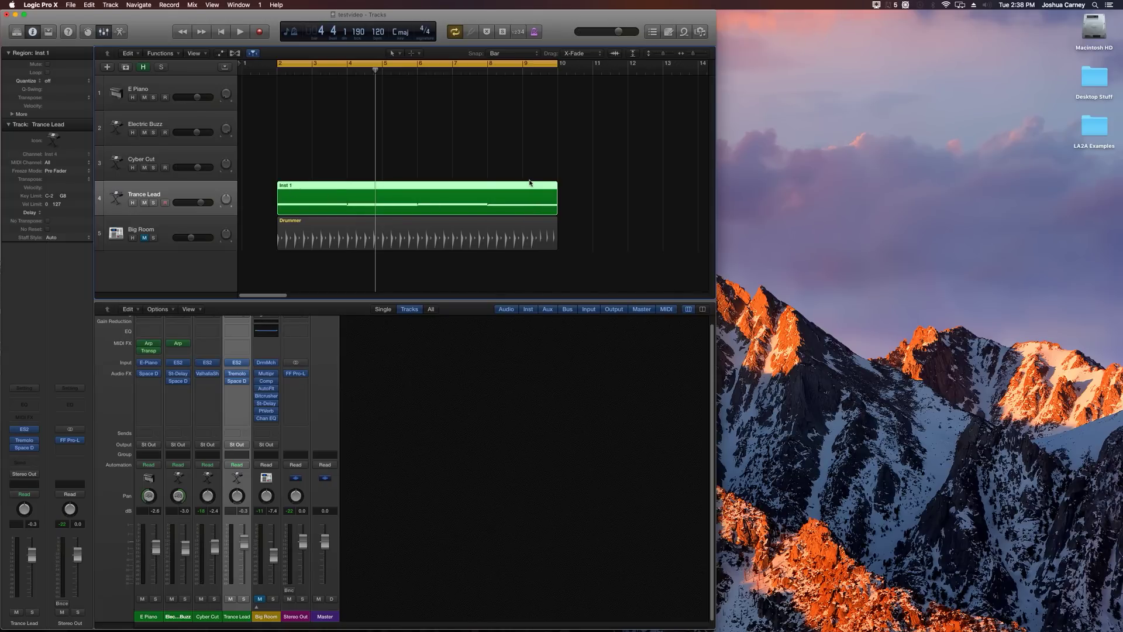
key(space)
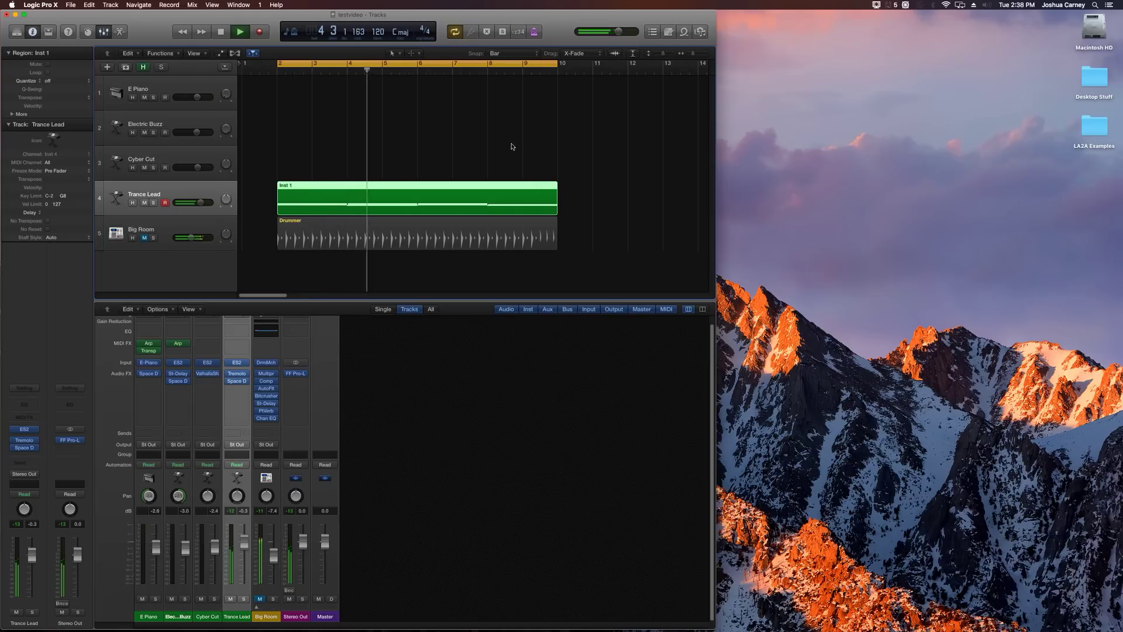
- Close the Tremolo plugin window and undo to move Inst 1 back to E Piano
click(237, 375)
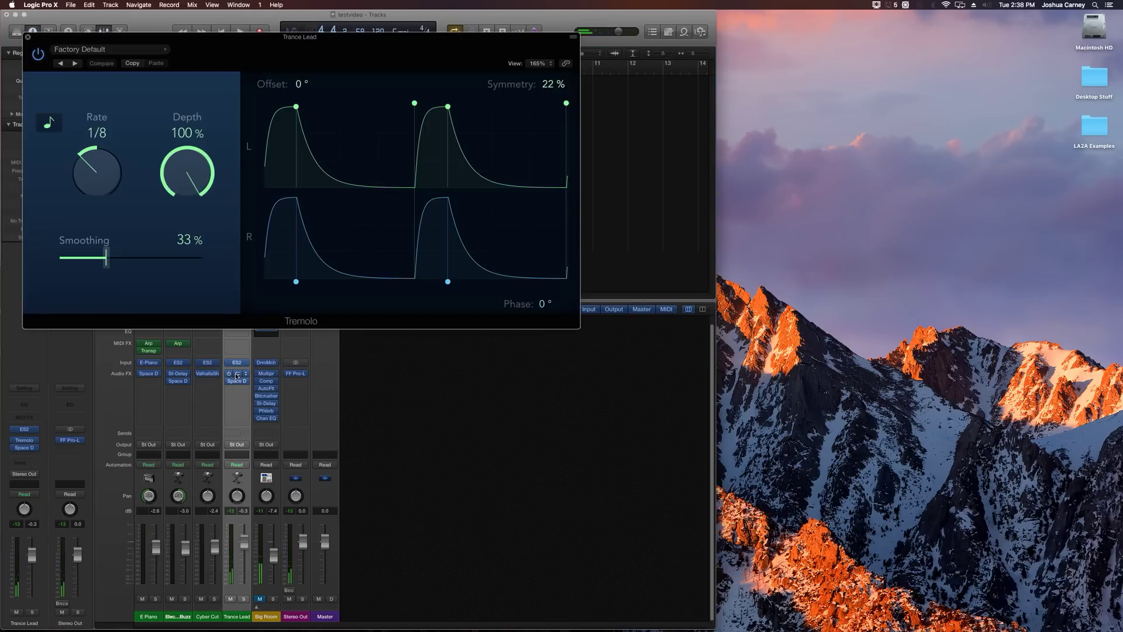
click(27, 37)
key(super+z)
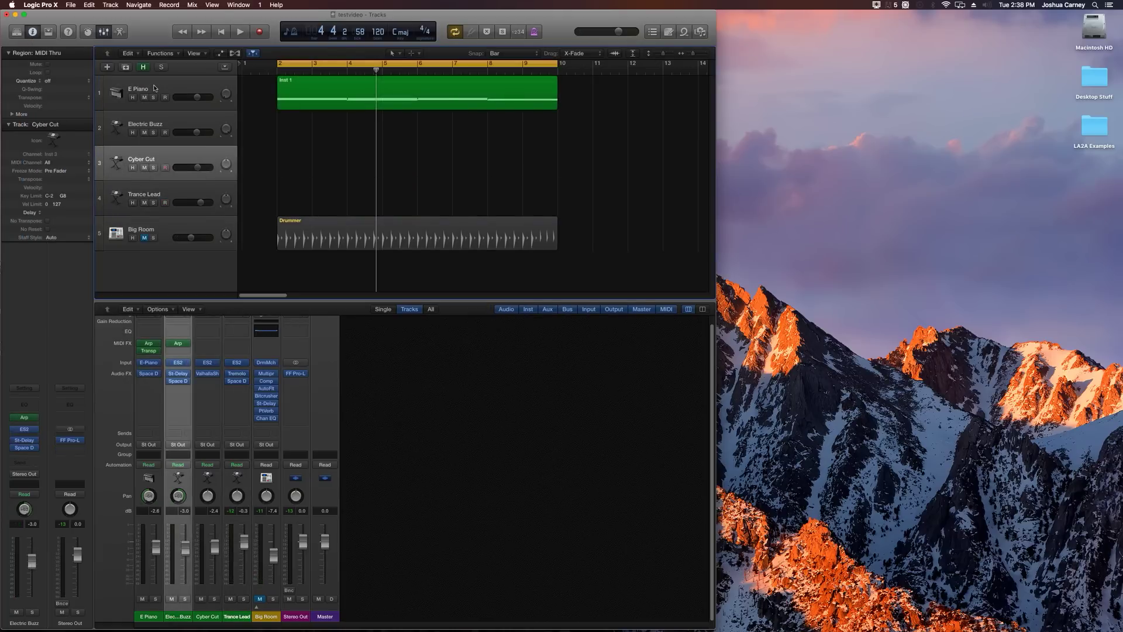
- Select the E Piano track, clear the region selection and open the Window menu
key(Up)
key(Up)
key(Up)
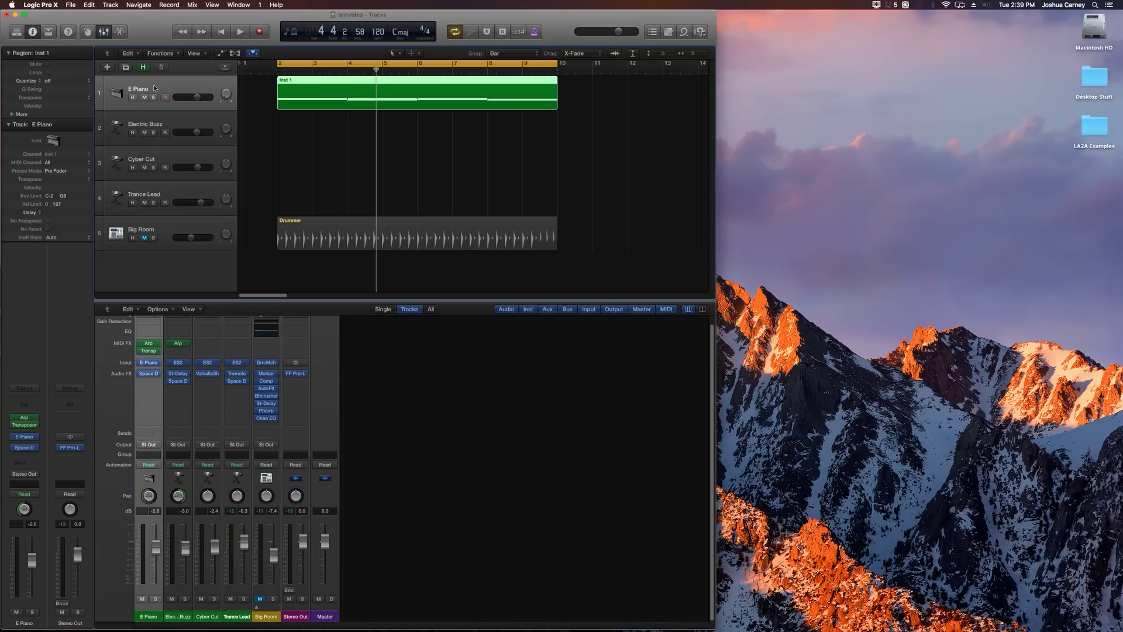
click(282, 160)
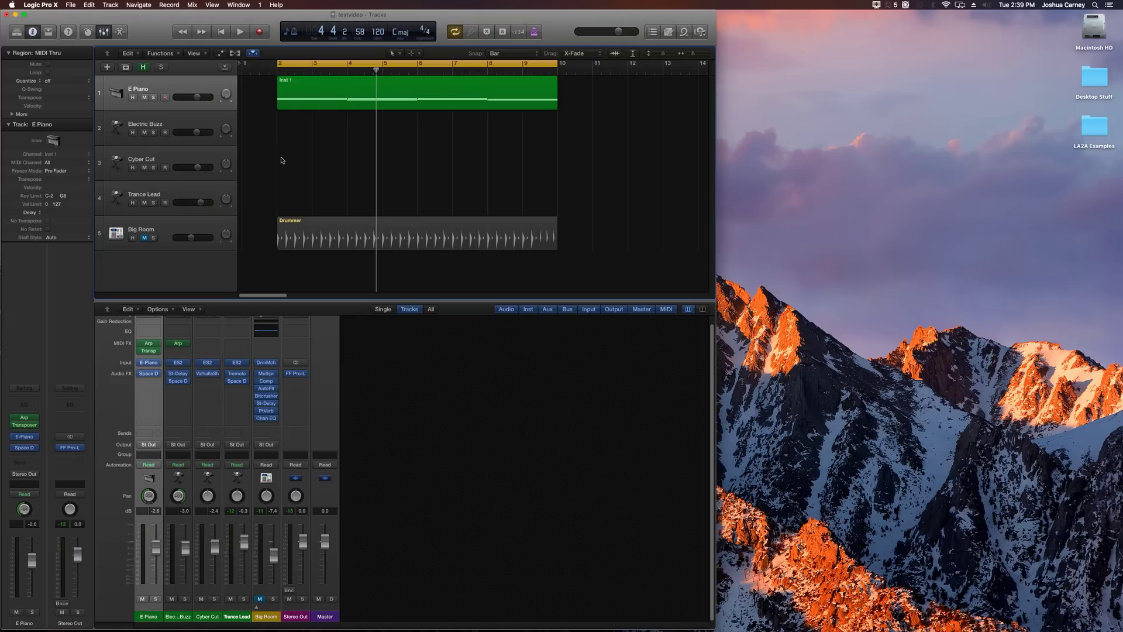
click(244, 4)
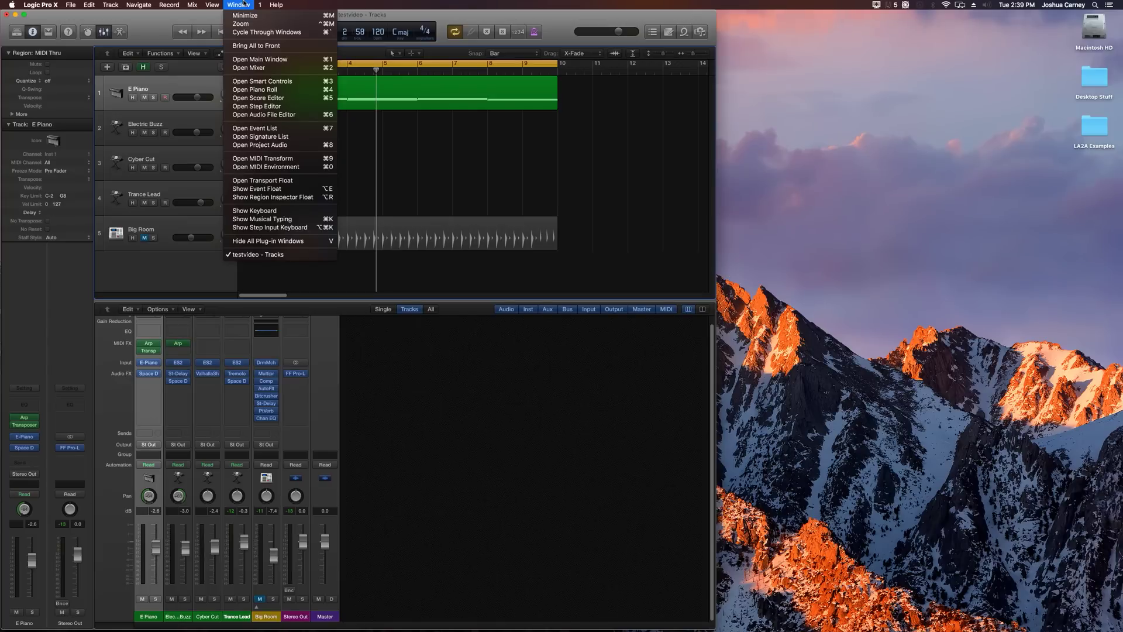
- Open the MIDI Environment and narrow the Tracks window so its mixer shows on the right
click(315, 168)
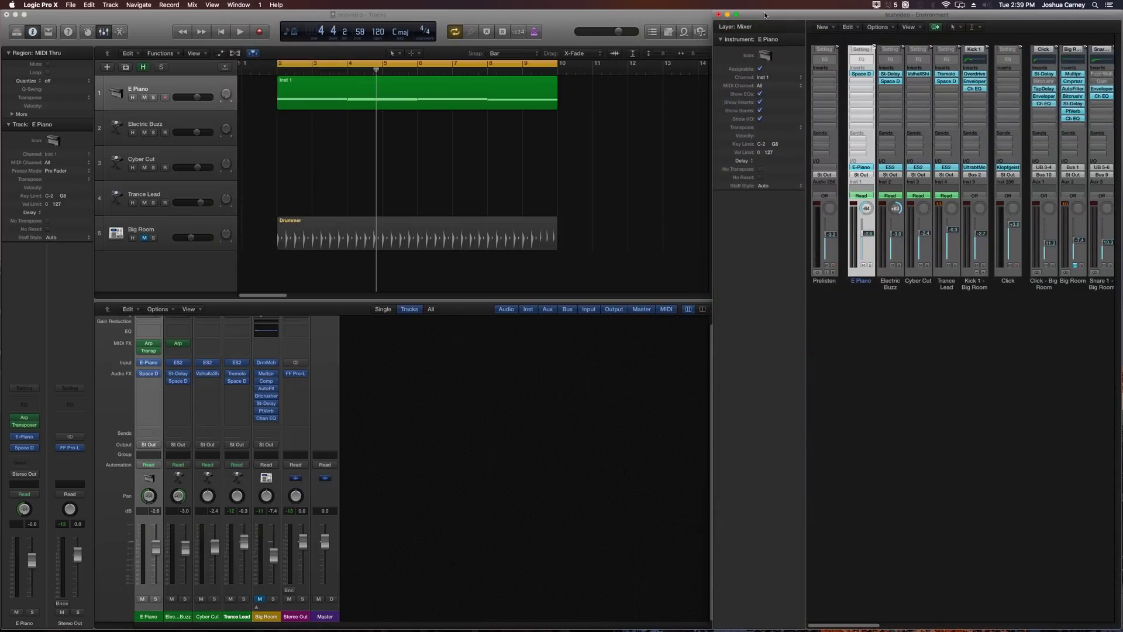
mouse_move(765, 15)
mouse_down()
mouse_move(710, 209)
mouse_move(739, 53)
mouse_move(798, 39)
mouse_move(765, 3)
mouse_up()
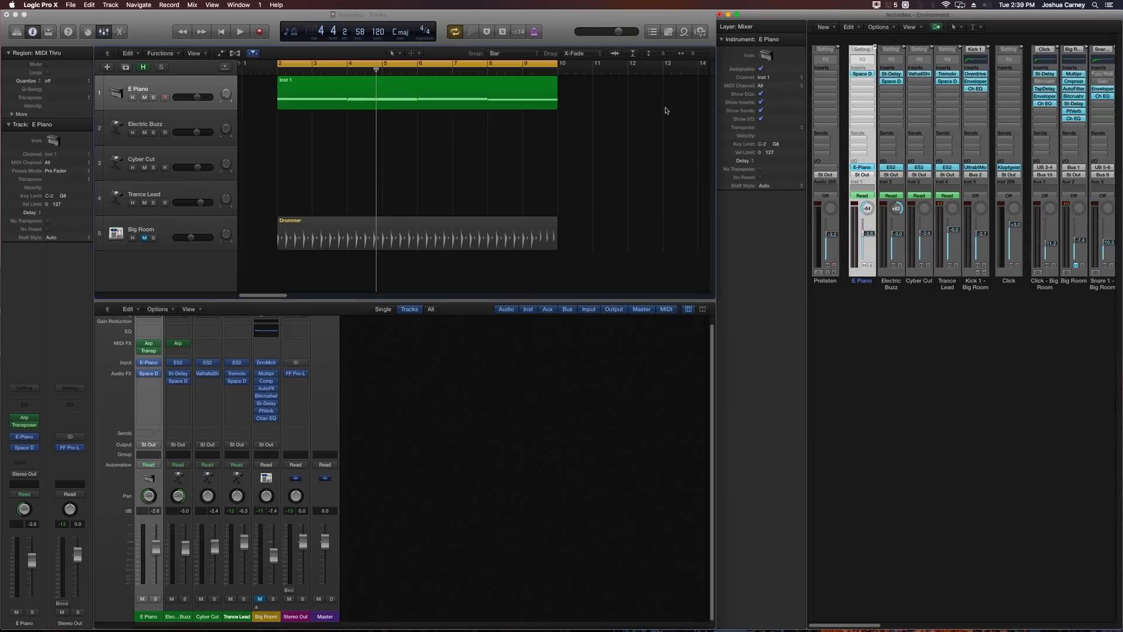
click(720, 14)
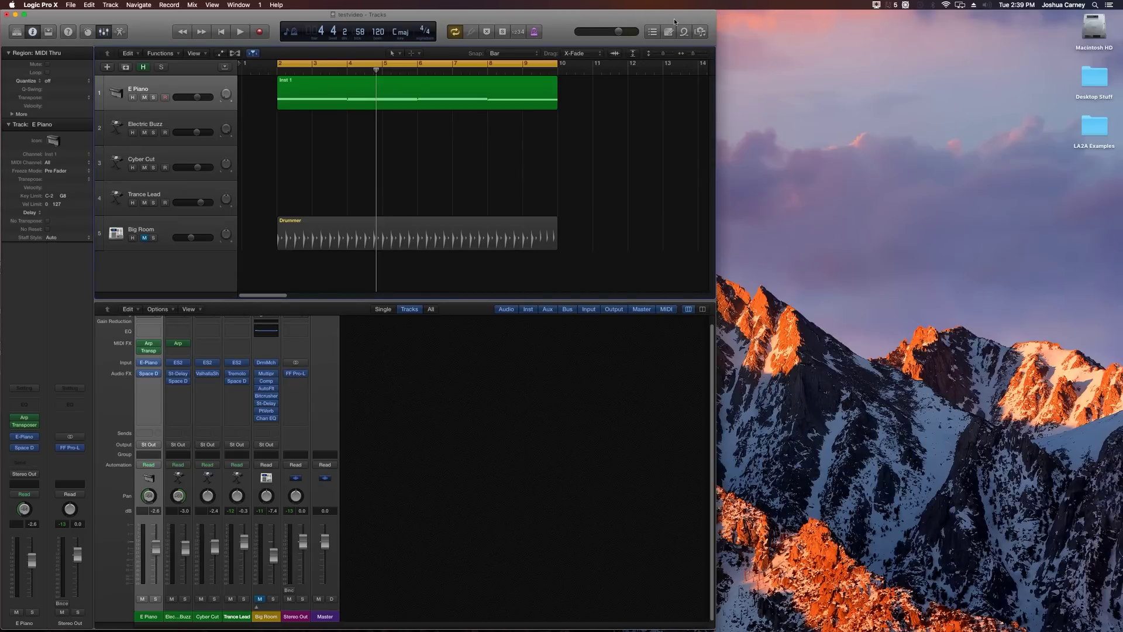
double_click(73, 18)
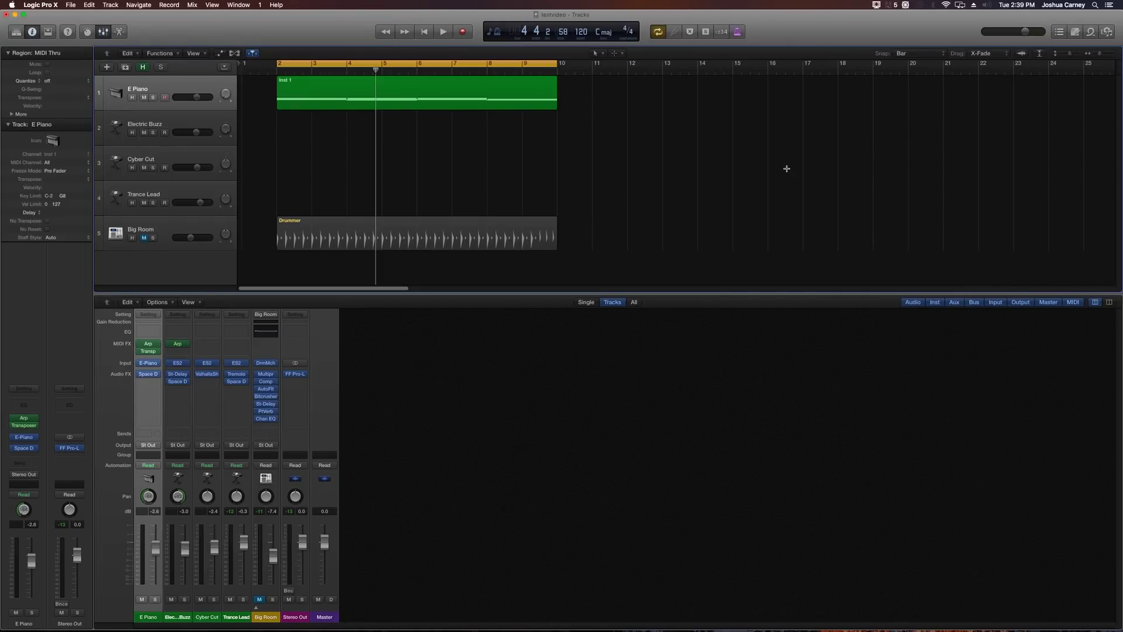
key(super+0)
key(super+w)
drag(1118, 624, 717, 628)
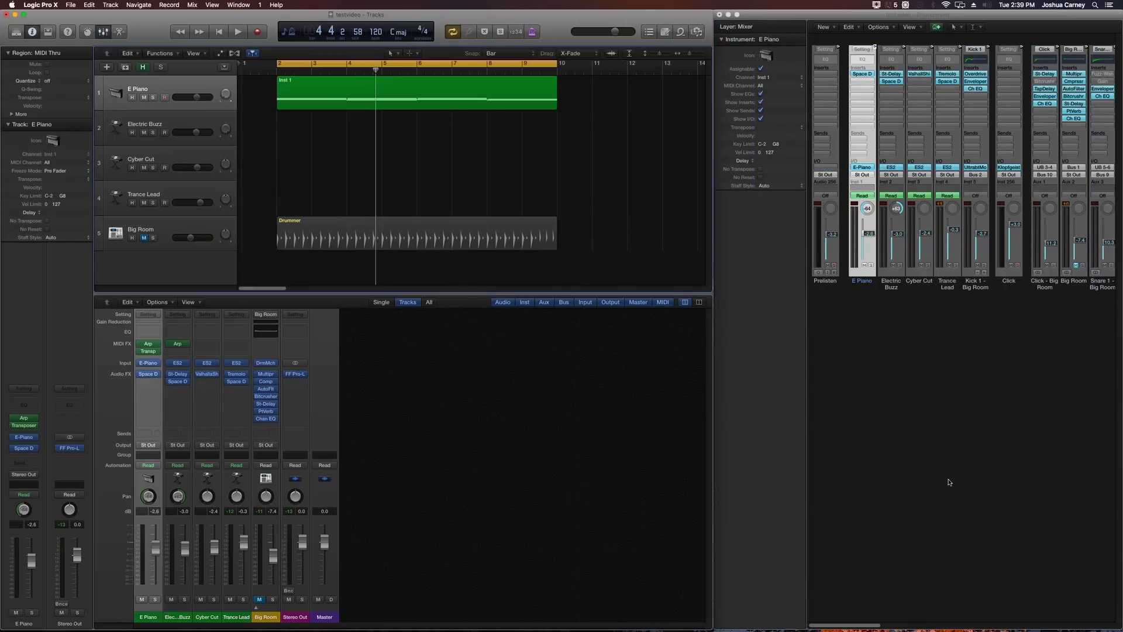
click(936, 423)
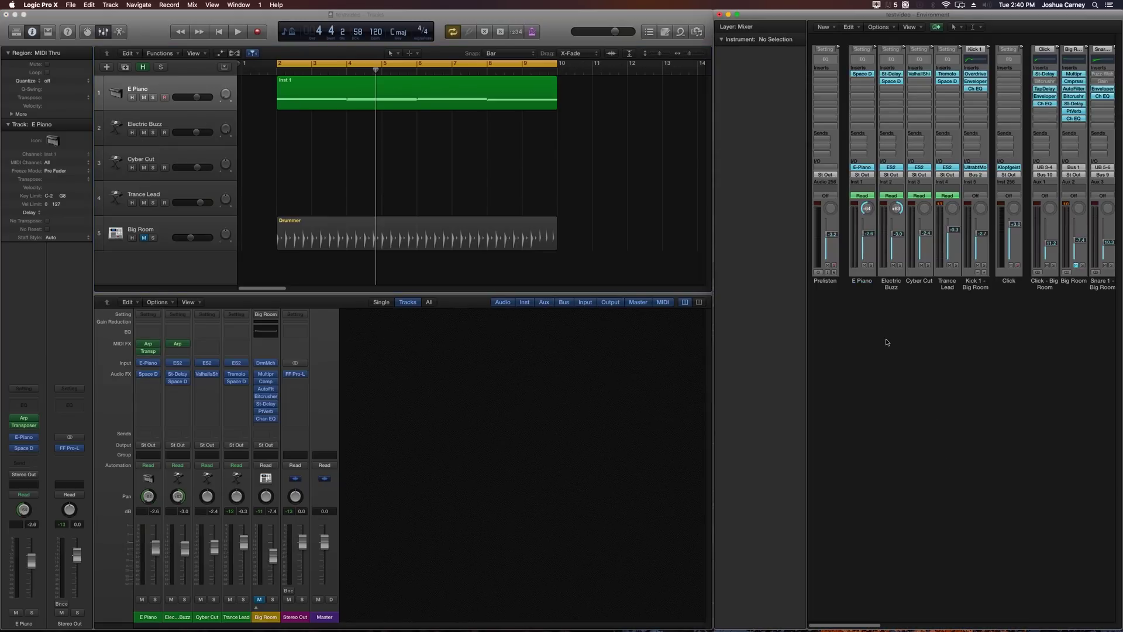
click(747, 26)
scroll(753, 13, up, 2)
click(760, 126)
drag(866, 306, 953, 283)
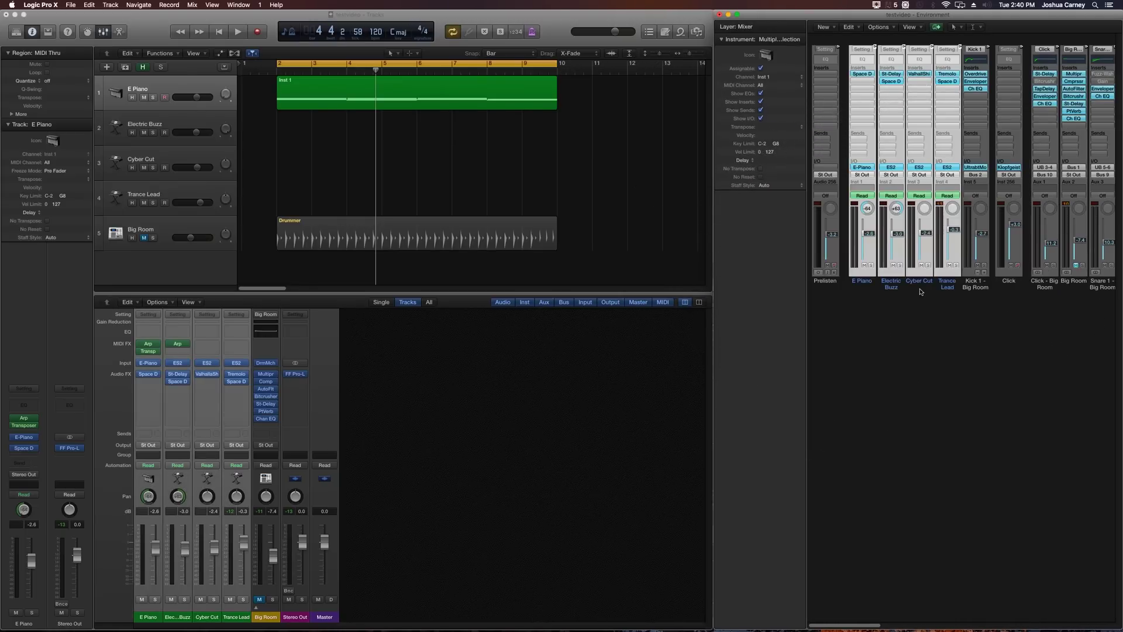
click(920, 347)
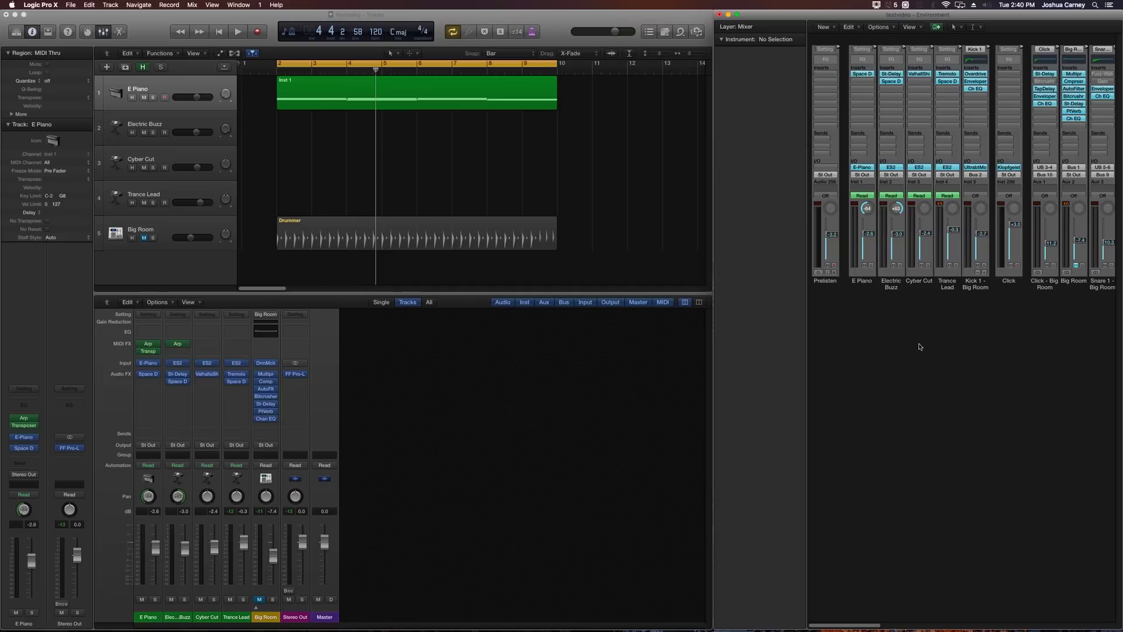
- Create a new Monitor object in the Environment and drag it below the channel strips
click(823, 27)
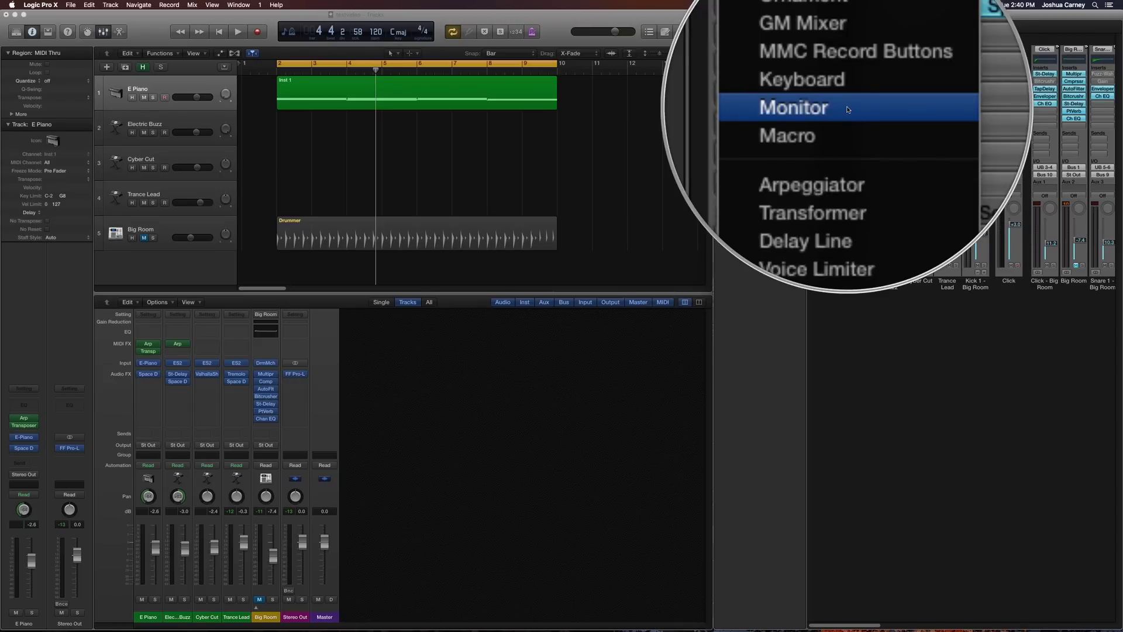
click(847, 107)
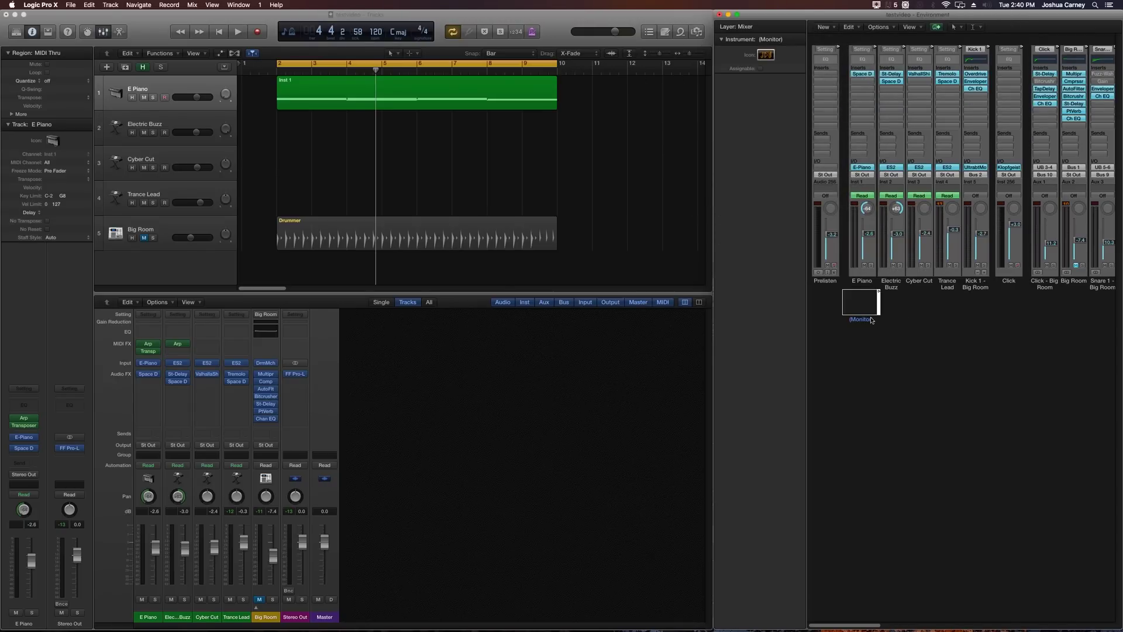
drag(870, 319, 881, 373)
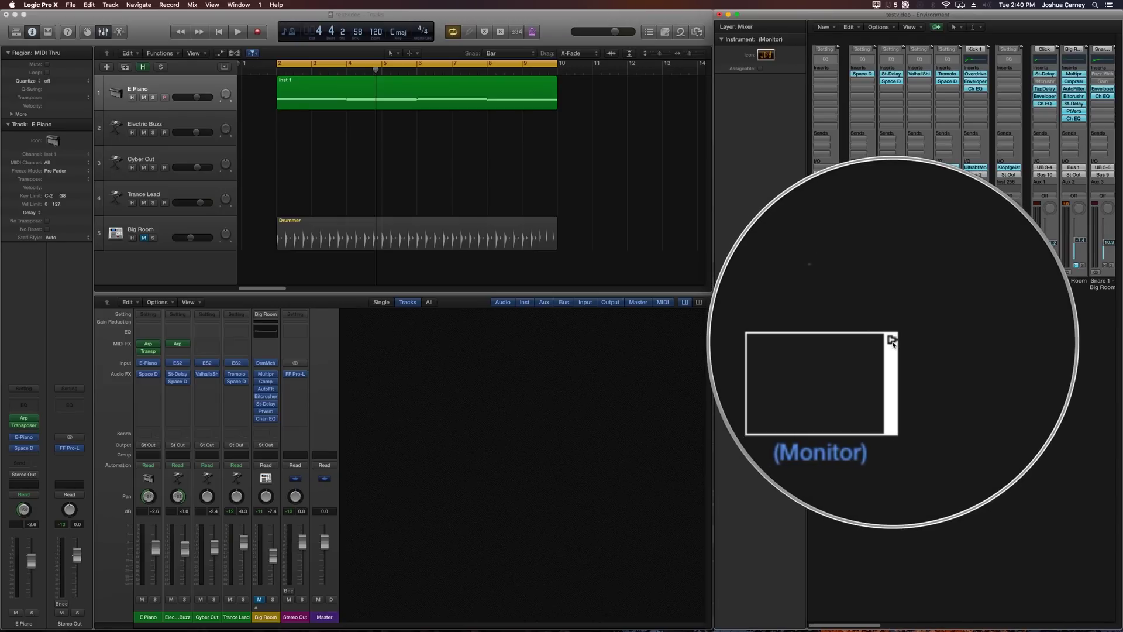
- Cable the Monitor outlet to the E Piano, Electric Buzz, Cyber Cut and Trance Lead strips
drag(891, 341, 865, 266)
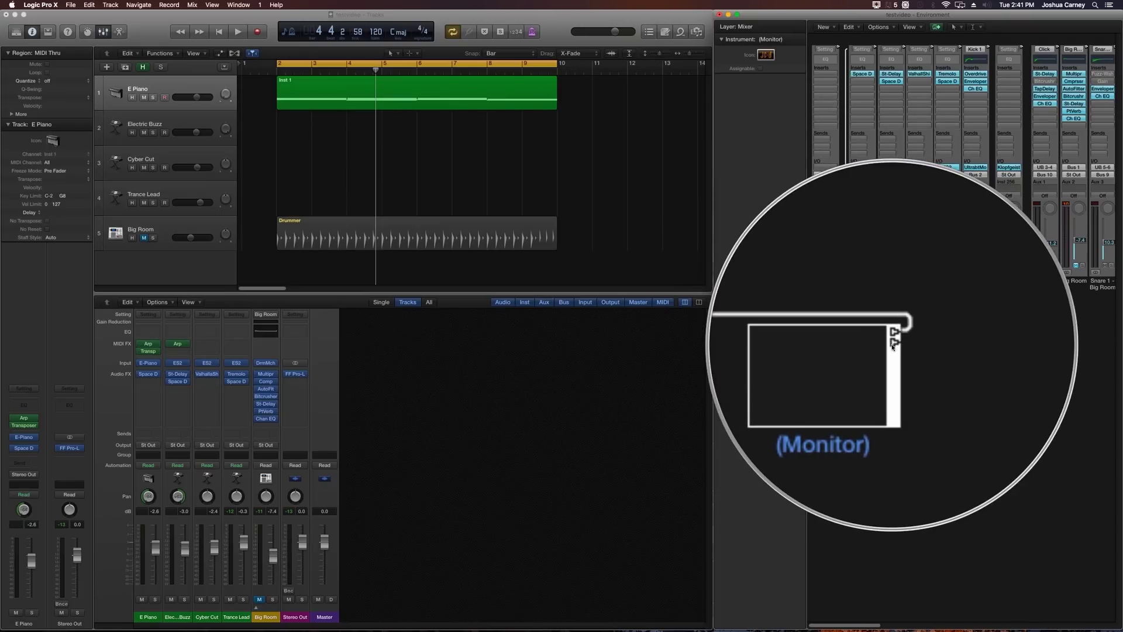
drag(891, 346, 895, 265)
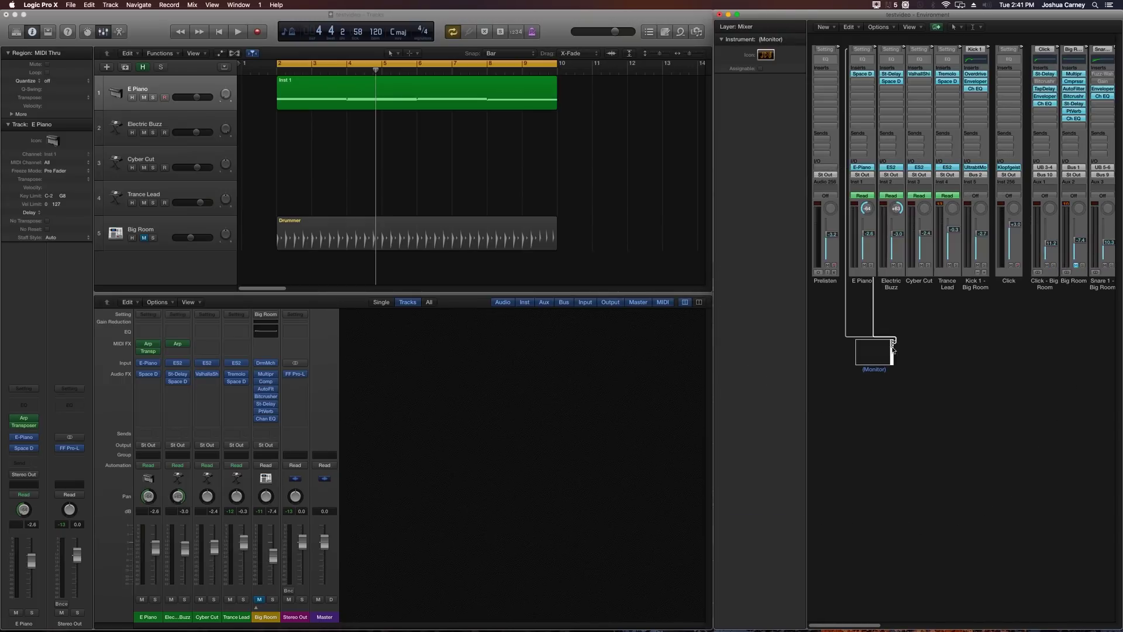
drag(892, 343, 909, 270)
drag(891, 345, 936, 257)
click(943, 367)
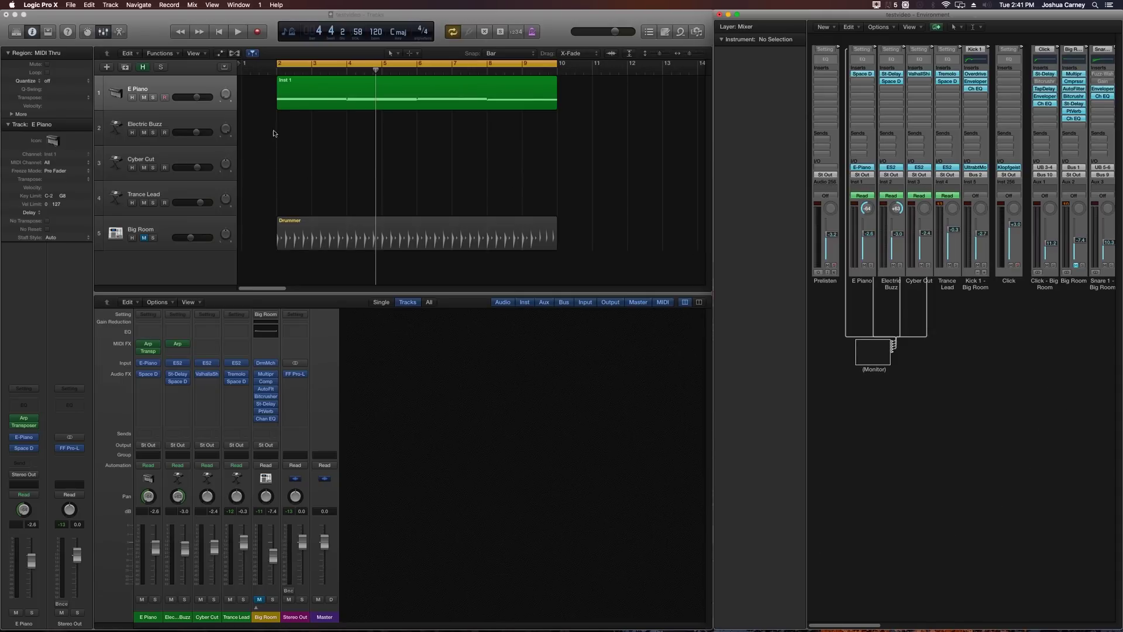
- Drag the Monitor object into the track list, confirm Create, and move the new track above E Piano
click(307, 87)
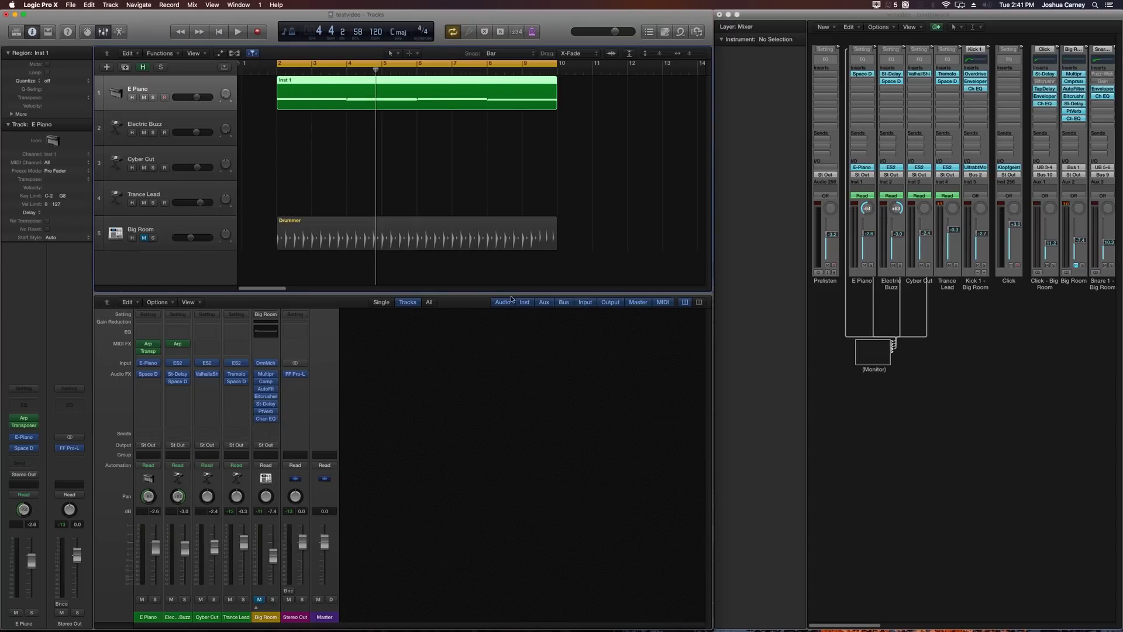
click(880, 382)
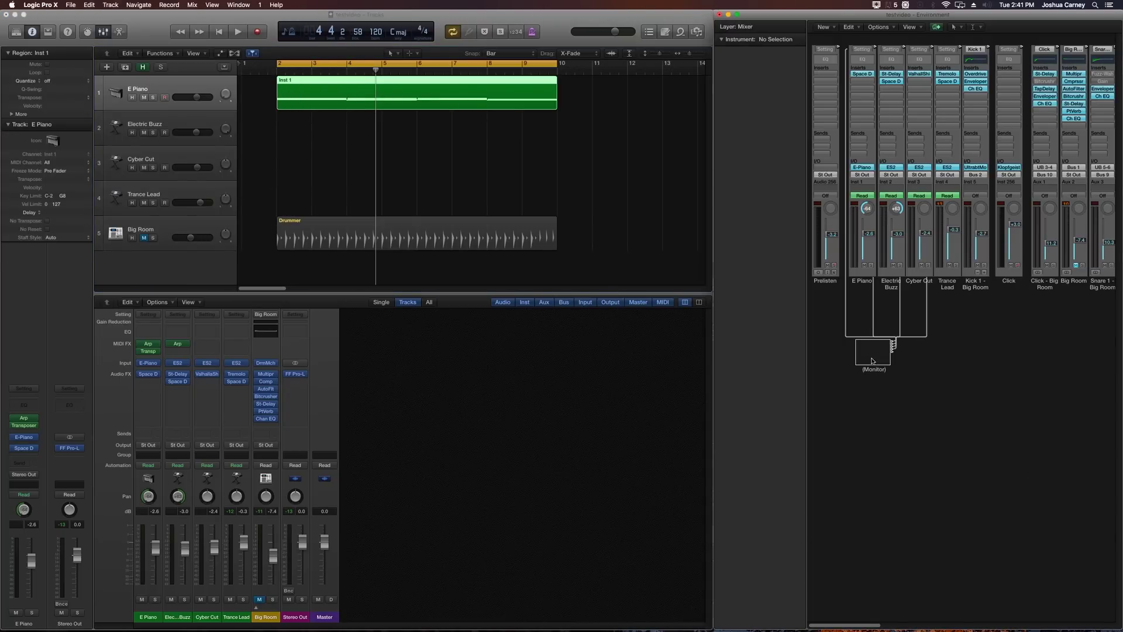
drag(874, 351, 183, 261)
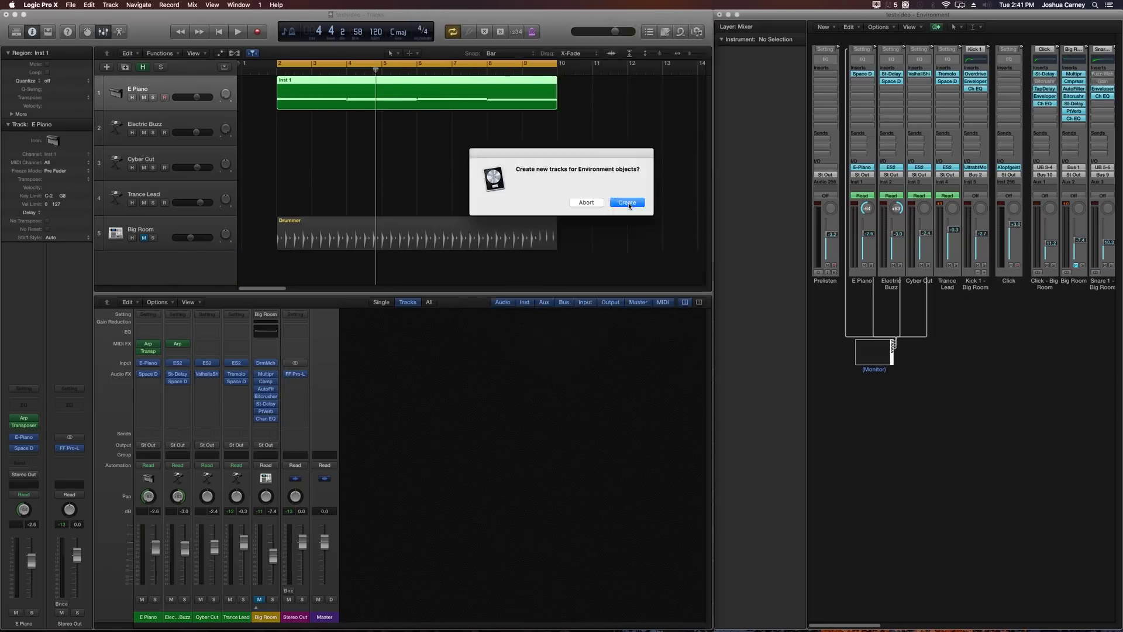
click(627, 203)
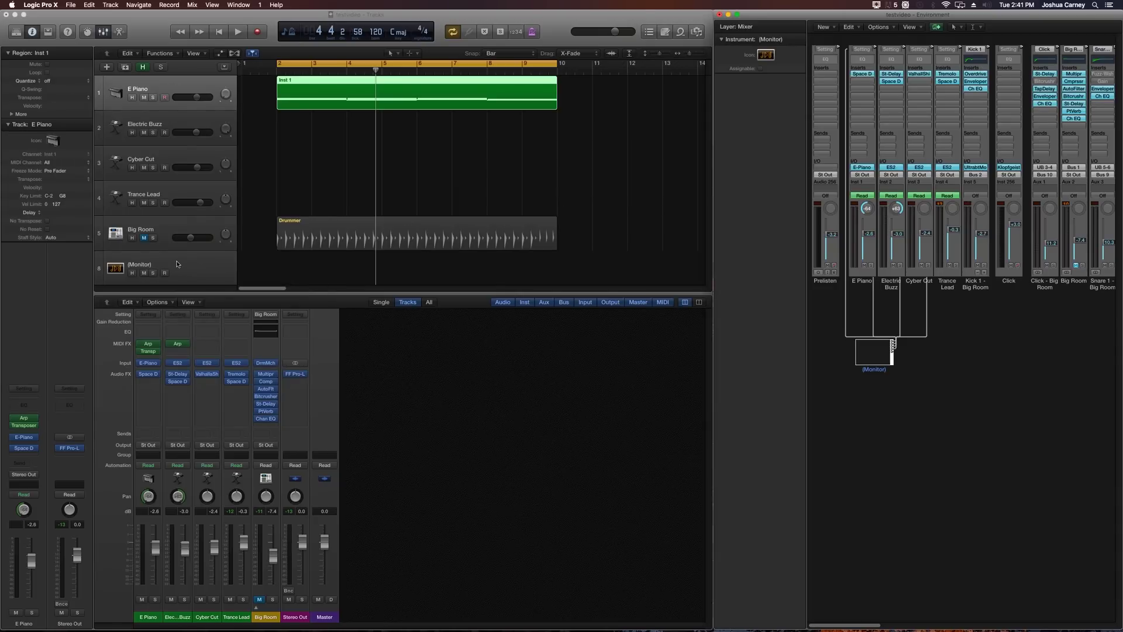
drag(177, 264, 181, 88)
double_click(139, 87)
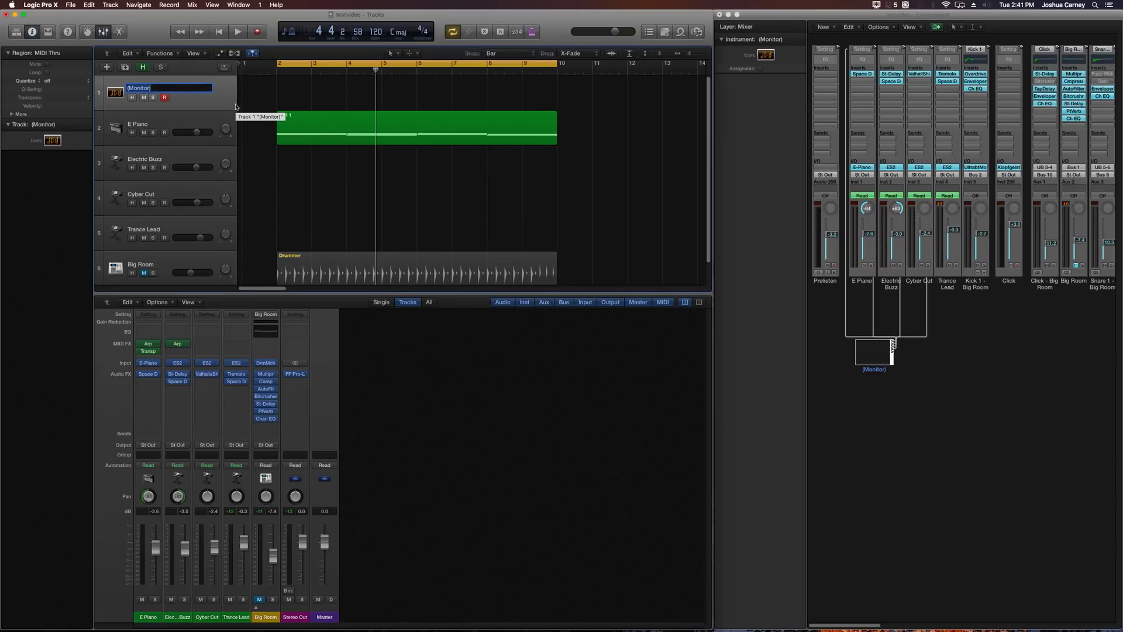
- Name the top track 'MIDI Clips', move the Inst 1 region onto it and disarm recording
text(MIDI Clips)
key(Return)
drag(294, 129, 294, 94)
click(164, 98)
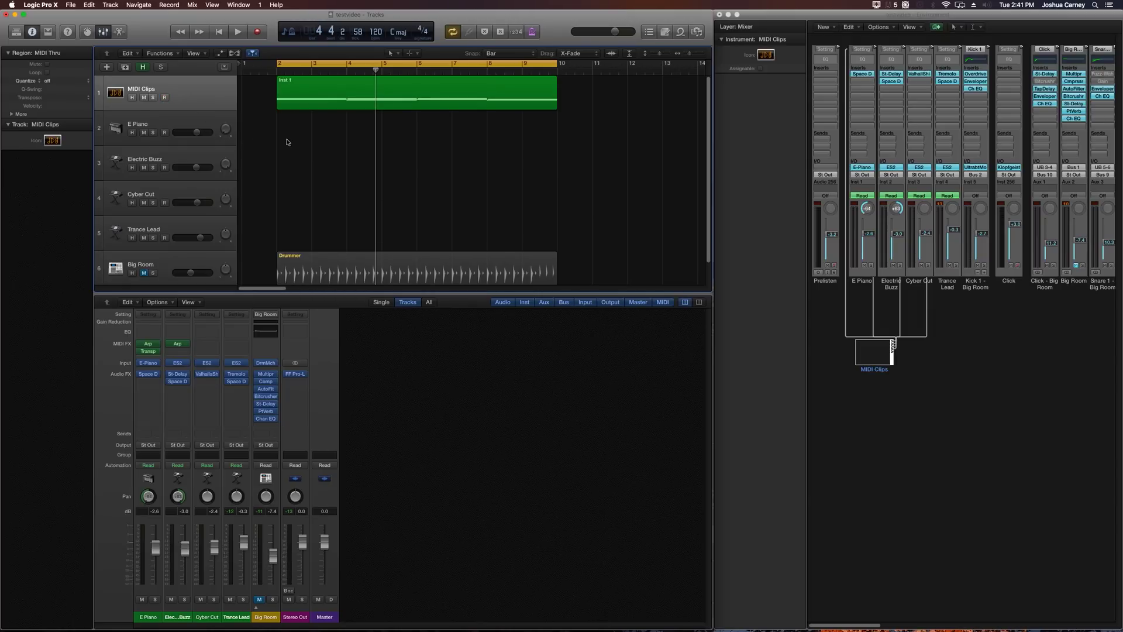
- Select the Inst 1 region and play it while the monitor lists E2, A1 and C2 notes
click(302, 102)
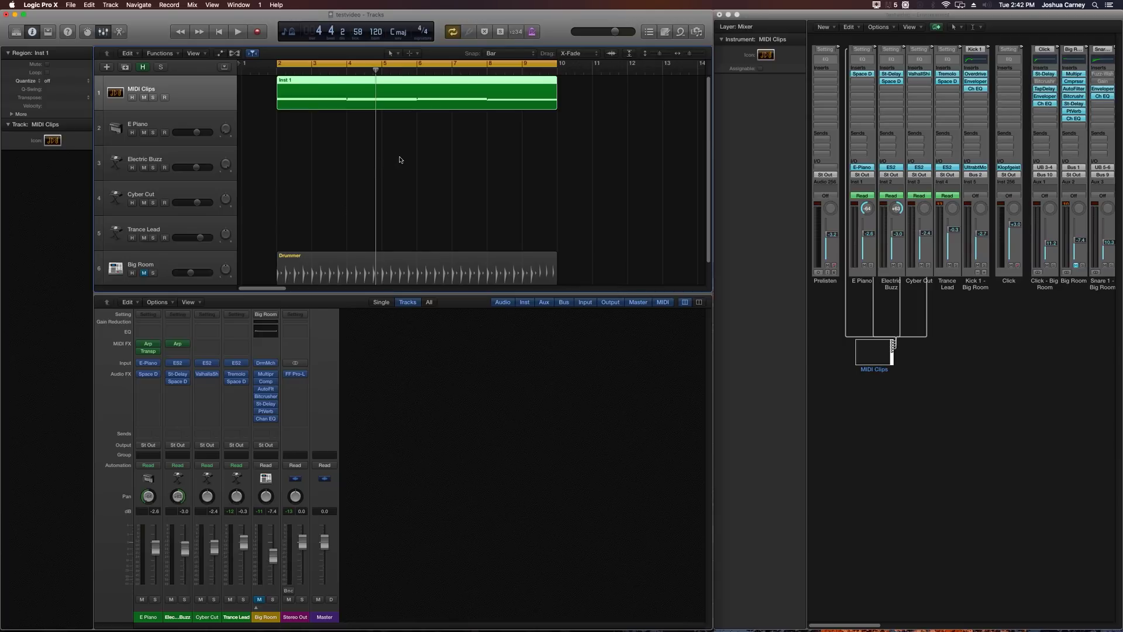
key(space)
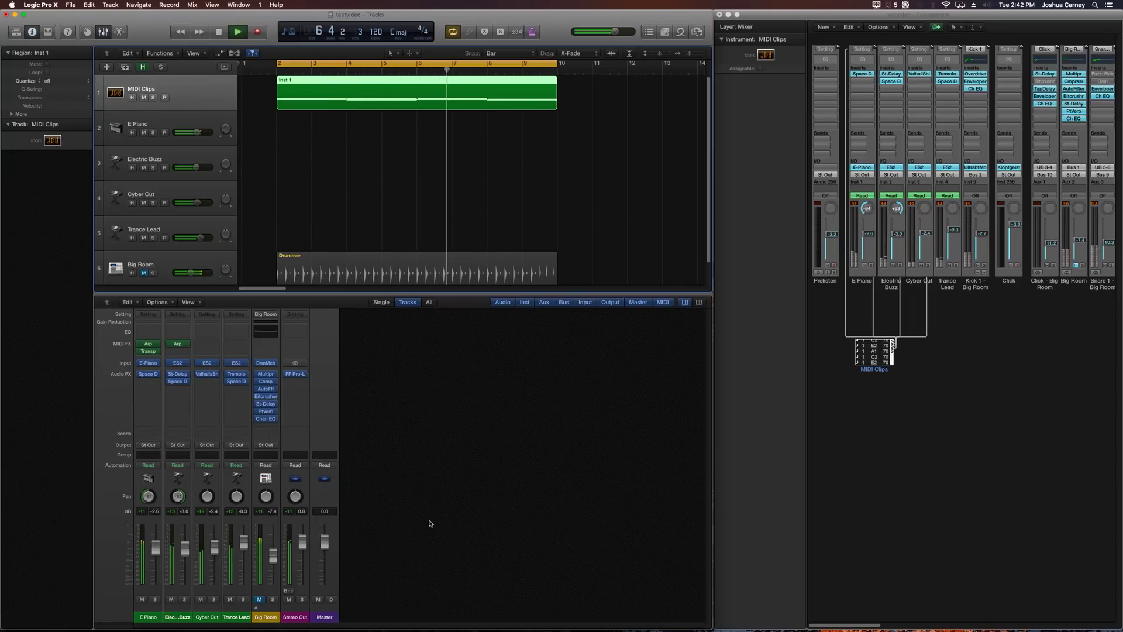
key(space)
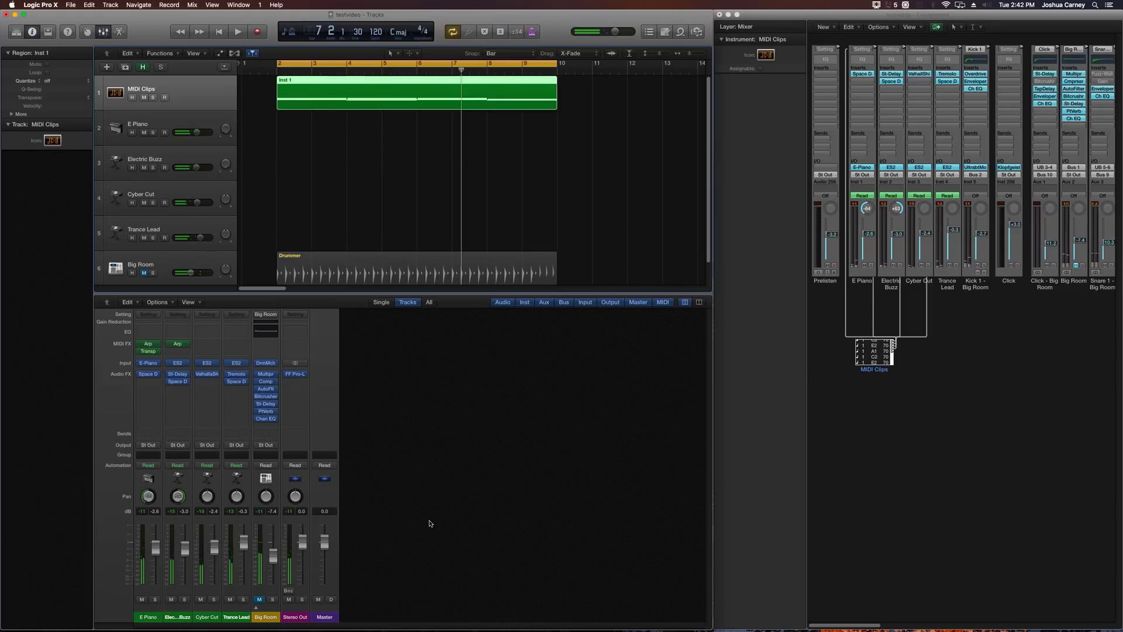
- Turn off Cycle, zoom out to show bars 1–33 and place the playhead at bar 12
click(322, 64)
click(349, 148)
click(305, 100)
key(super+Left)
key(super+Left)
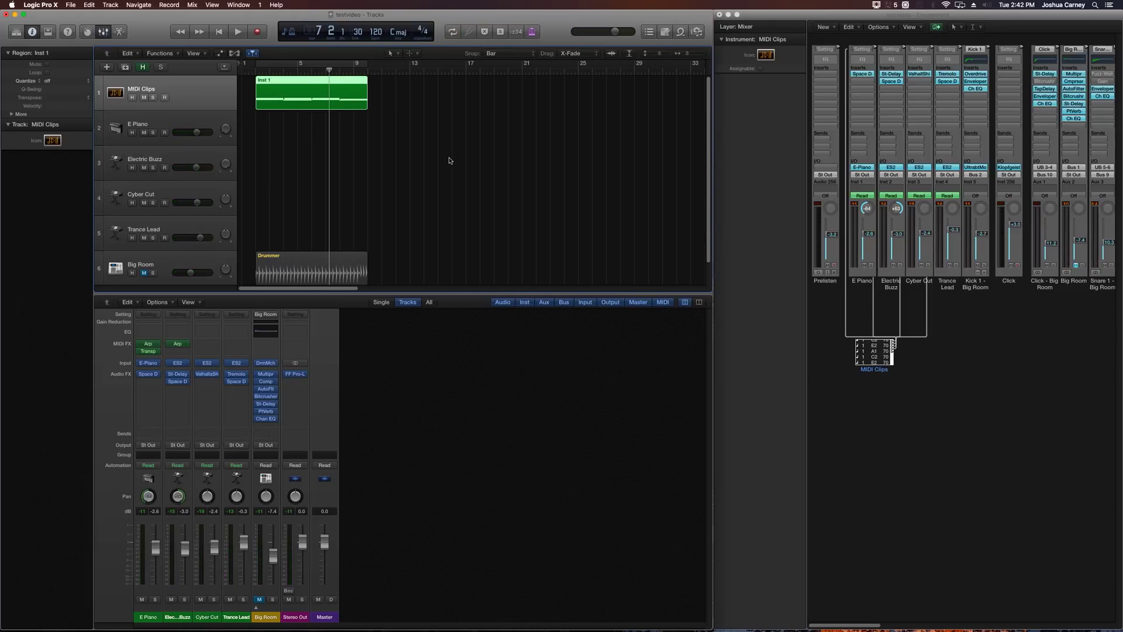
click(387, 70)
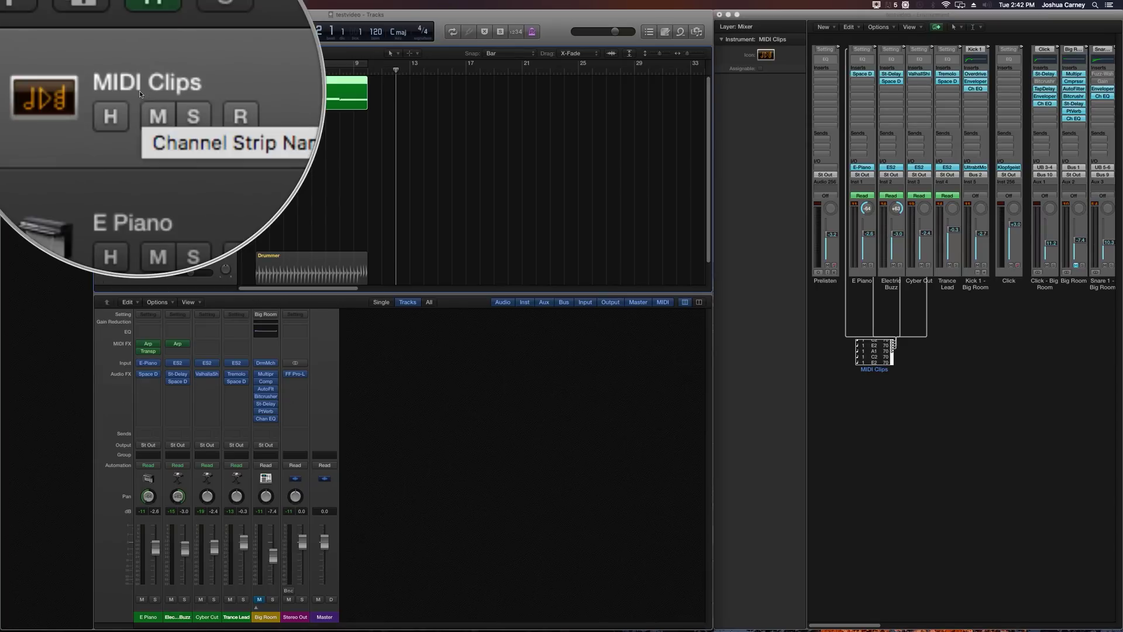
- Record-enable the MIDI Clips track and clear the region selection
click(165, 98)
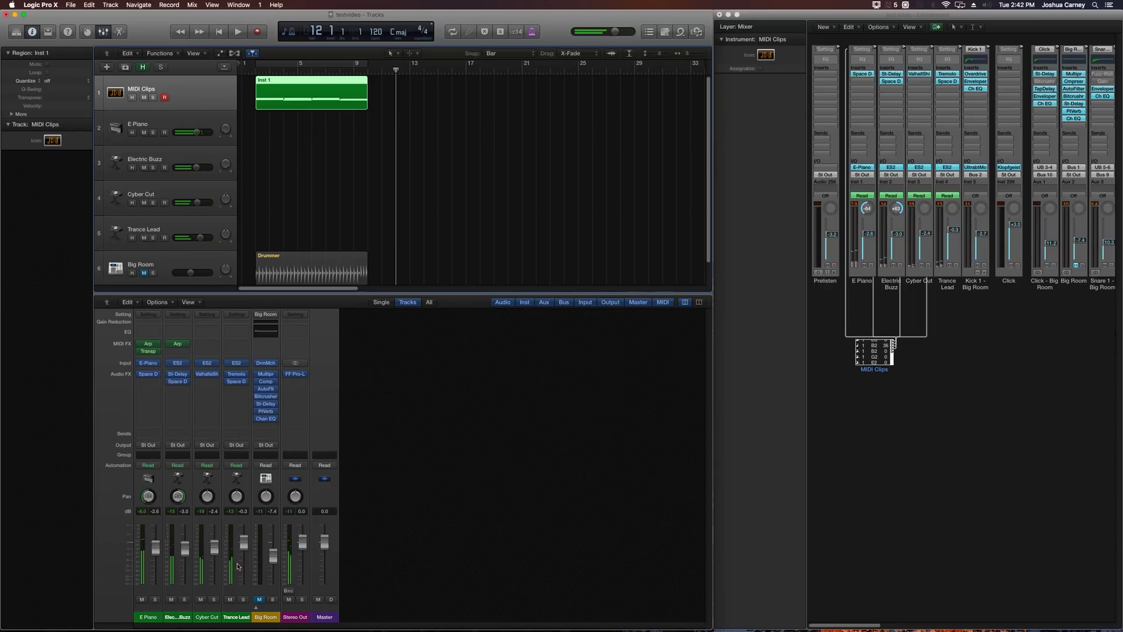
click(228, 104)
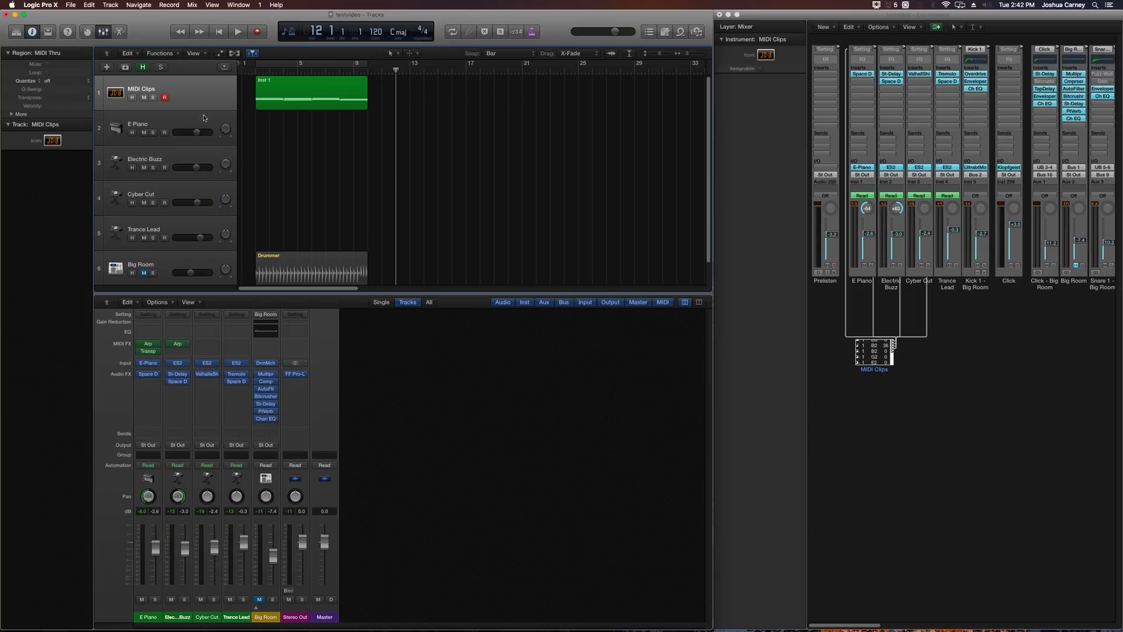
key(Down)
key(Down)
key(Down)
key(Down)
key(Down)
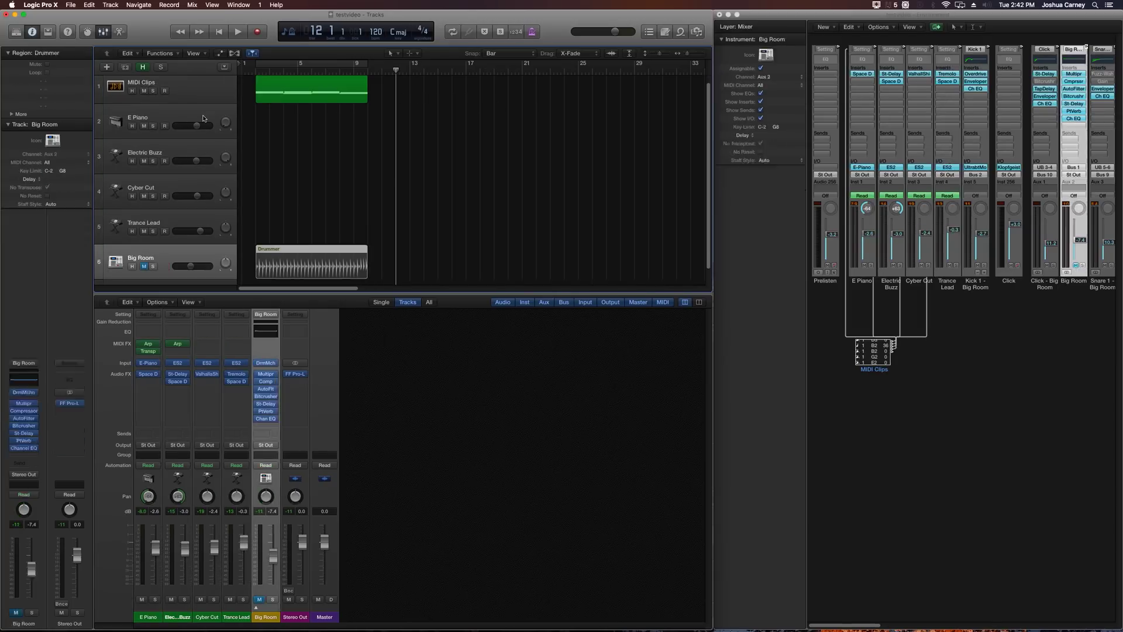
key(Up)
key(Up)
key(Up)
key(Up)
key(Up)
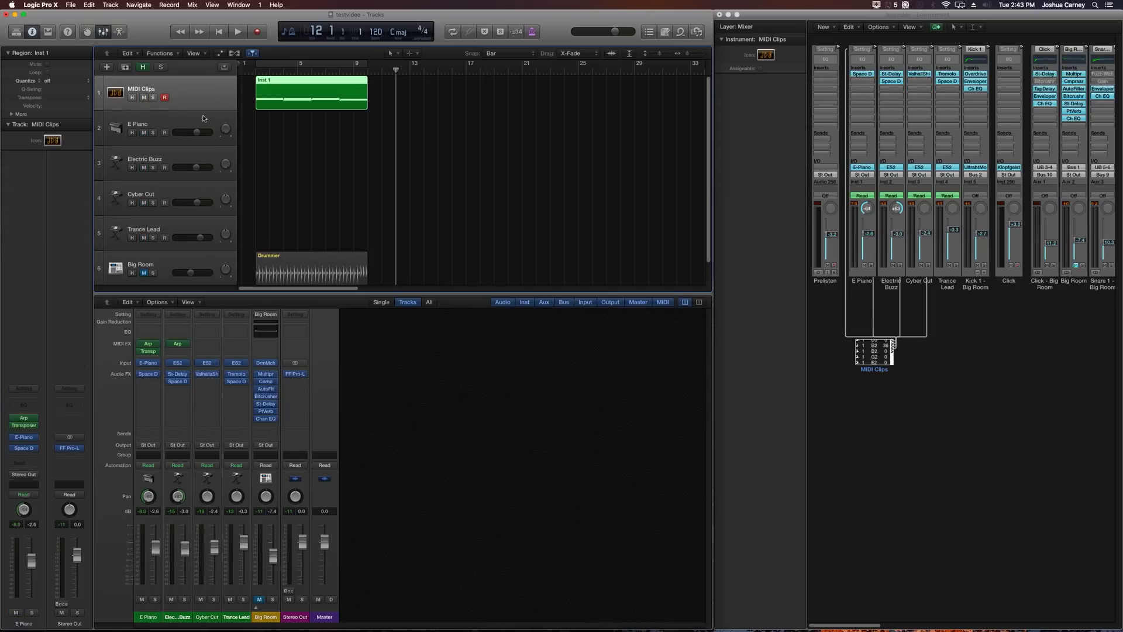
click(532, 161)
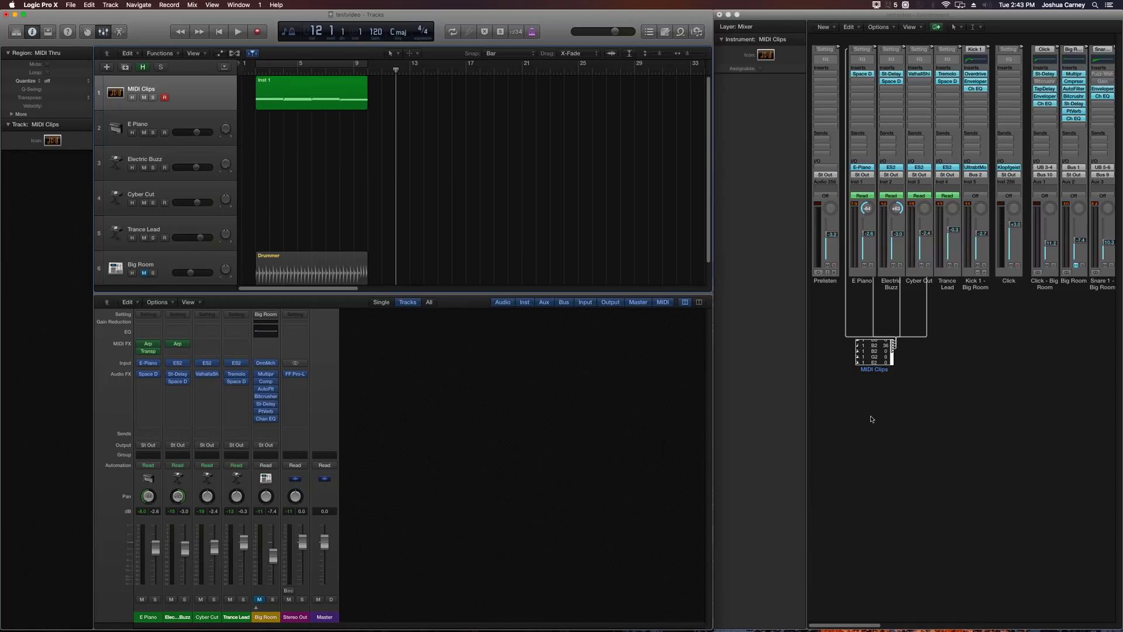
- Close the Environment, go full screen, and repeat the Inst 1 and Drummer regions into four copies
click(719, 15)
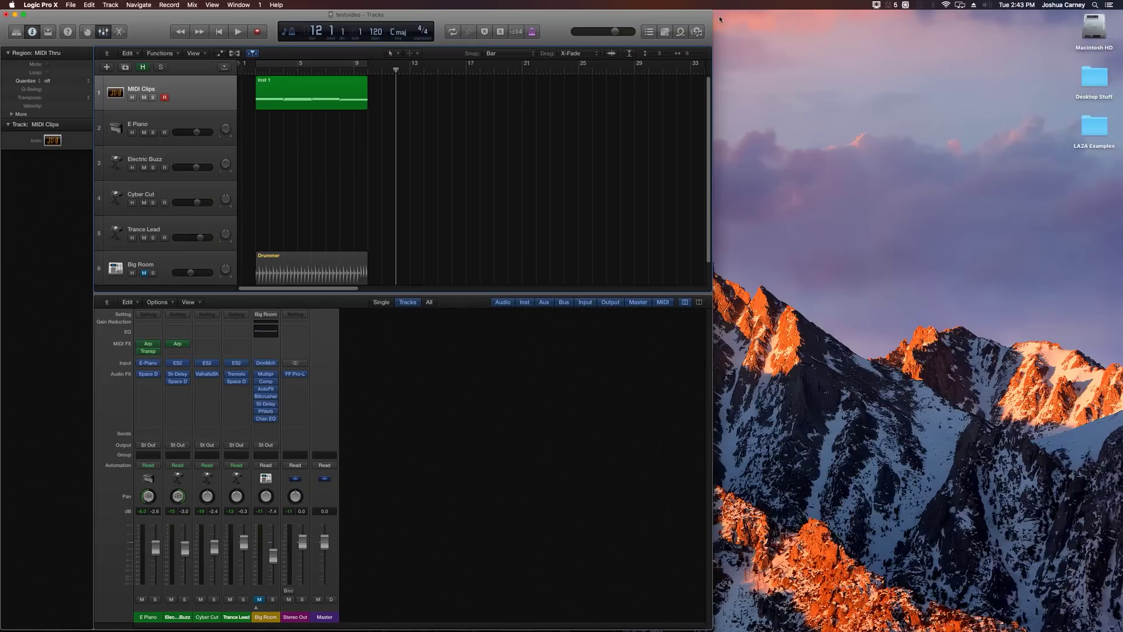
click(23, 14)
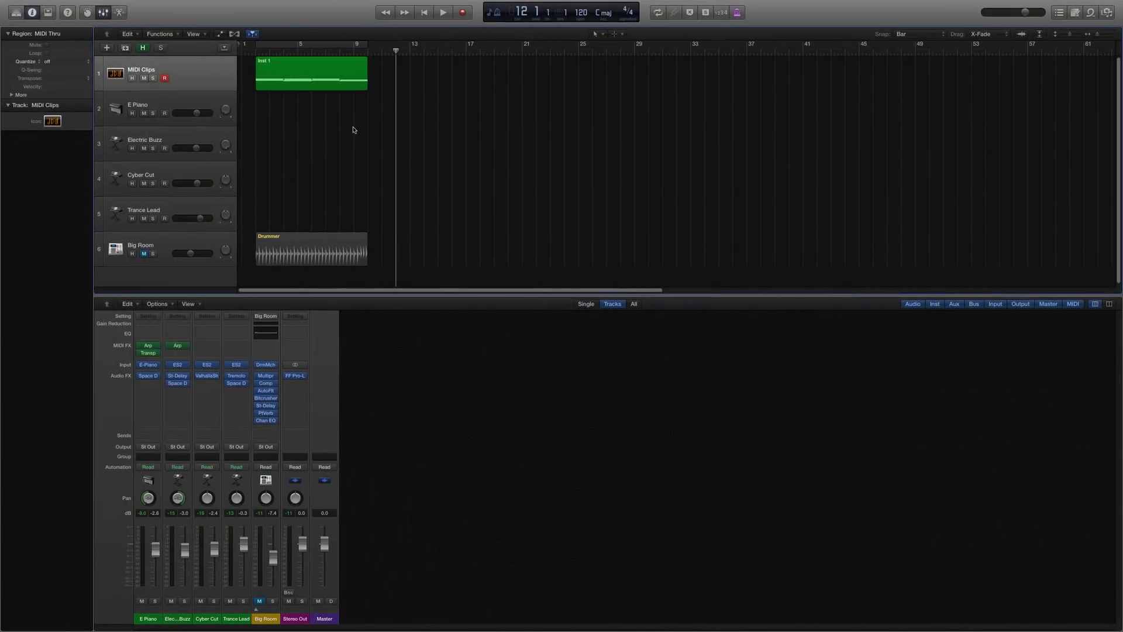
click(327, 76)
key(super+r)
key(super+r)
key(super+r)
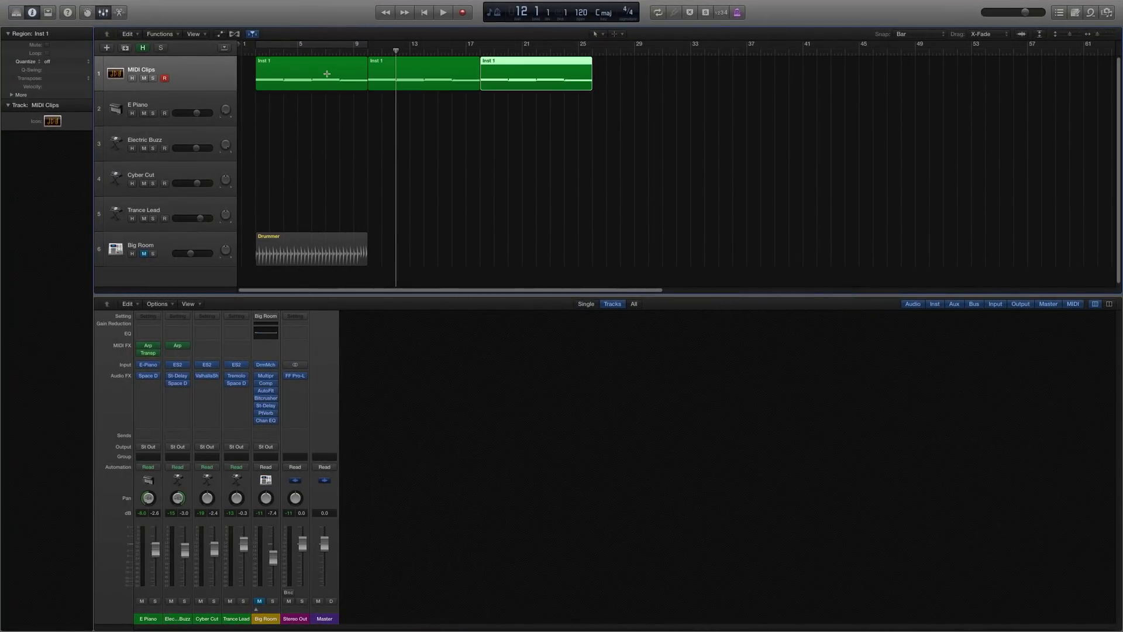
click(349, 131)
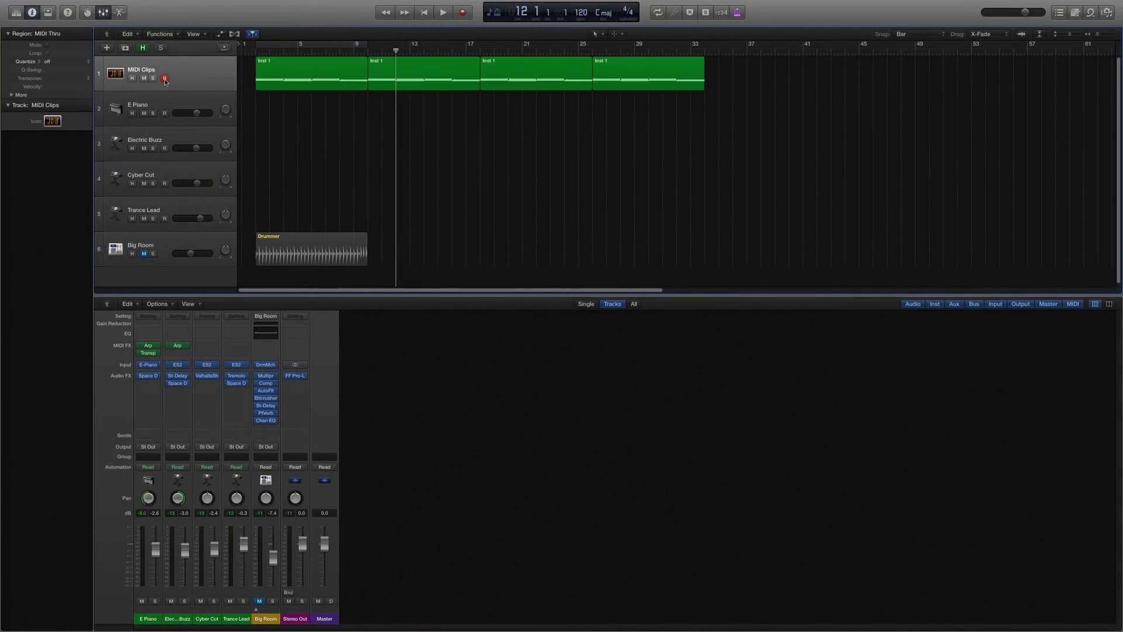
click(312, 240)
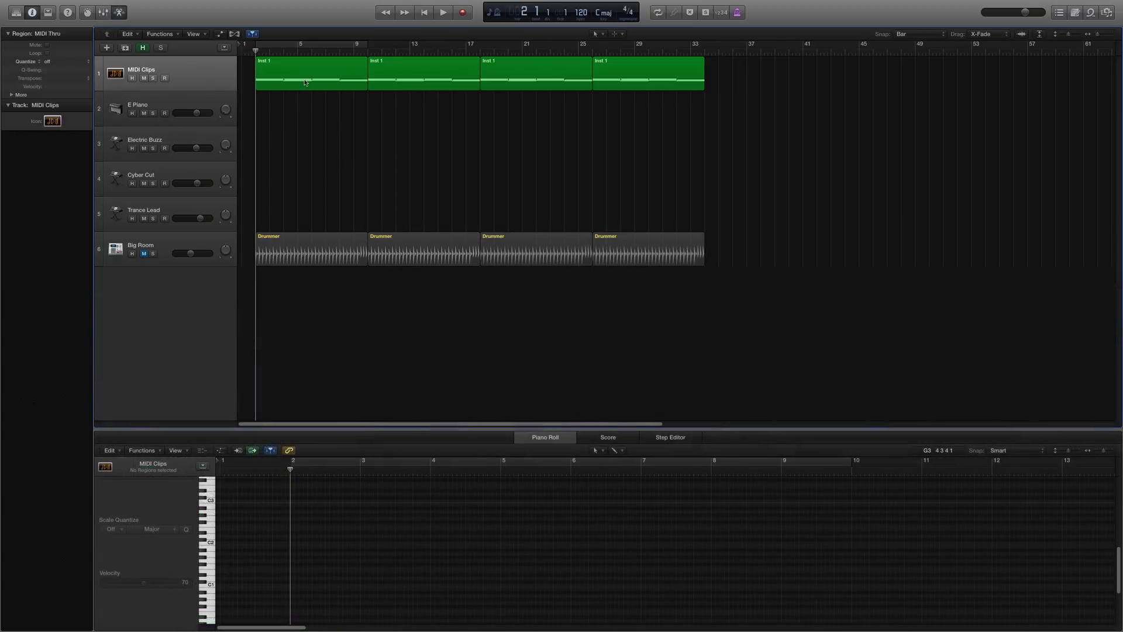
- Raise the long bars 4–6 note in the first Inst 1 region a few semitones
click(305, 82)
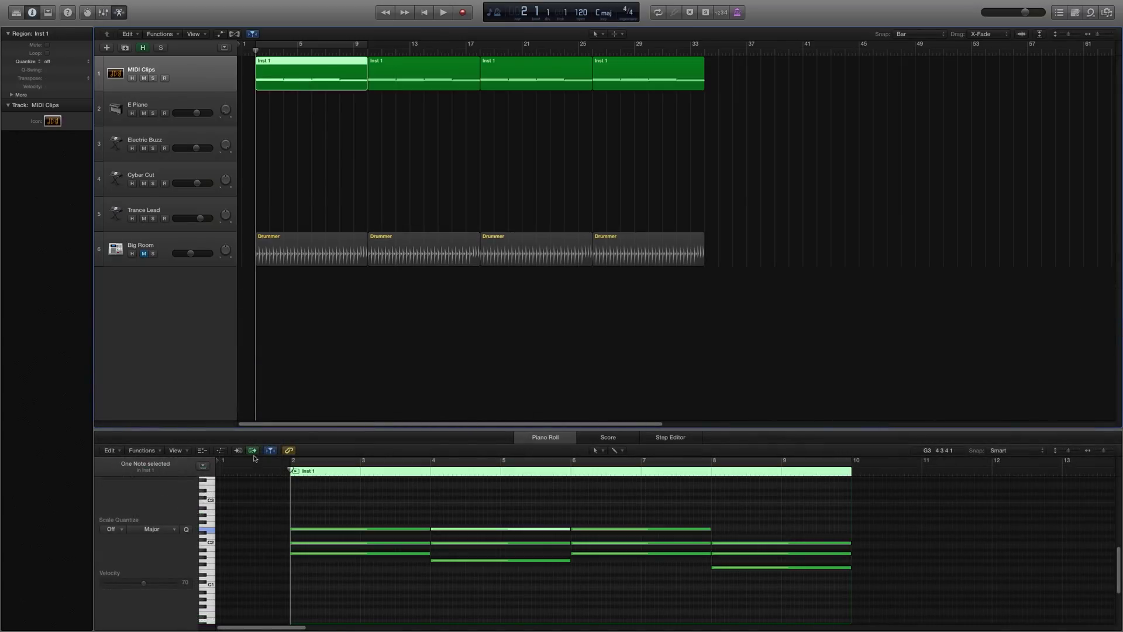
click(443, 514)
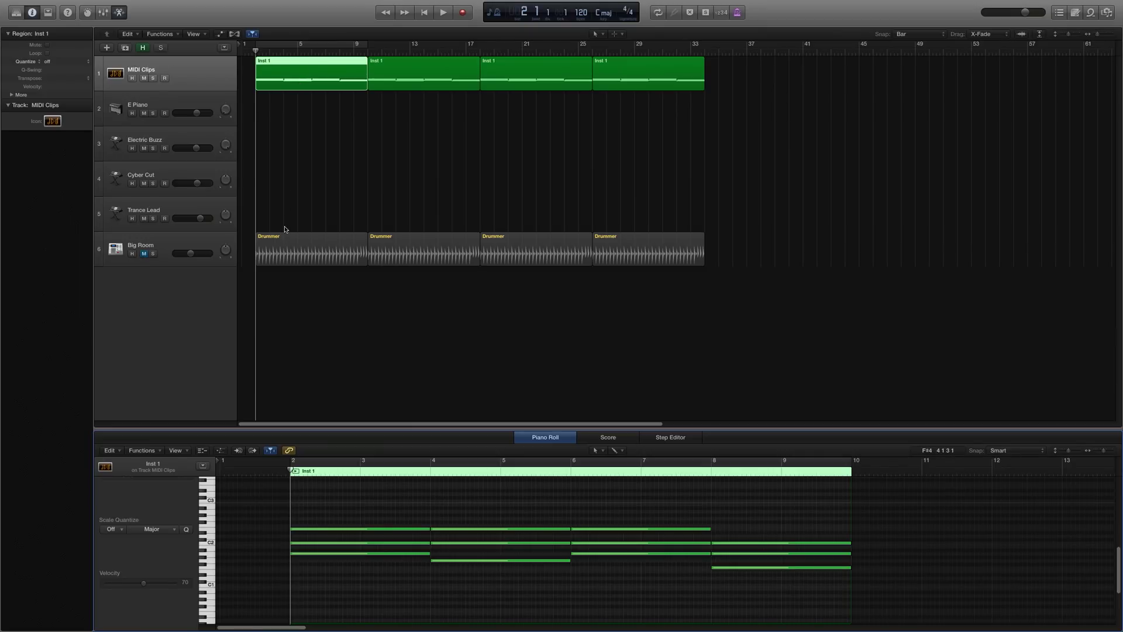
click(282, 118)
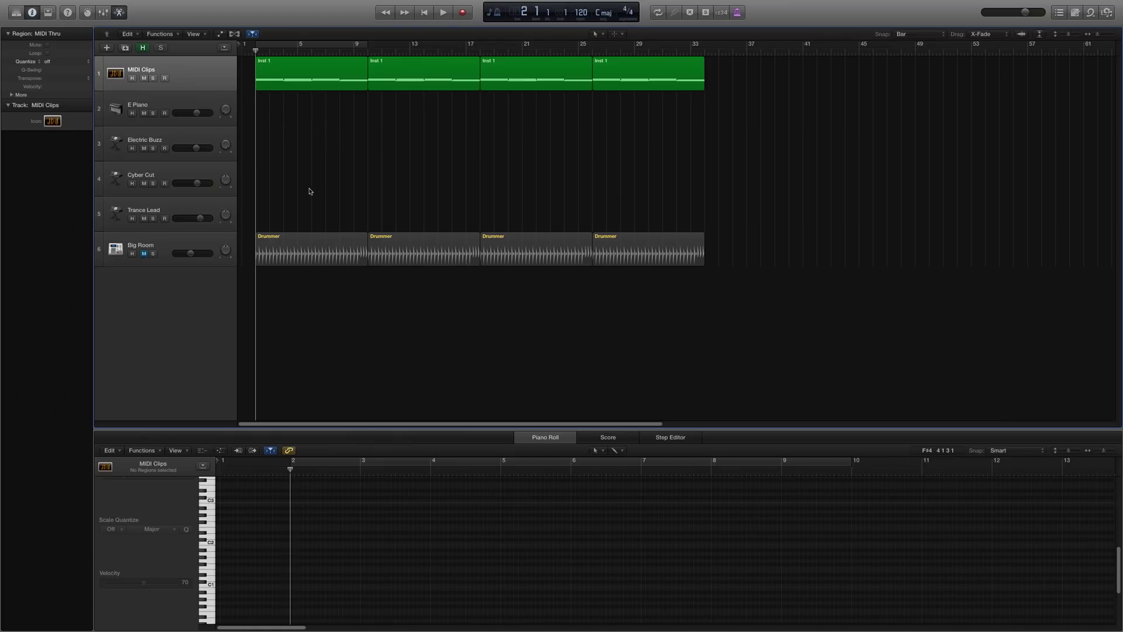
click(314, 82)
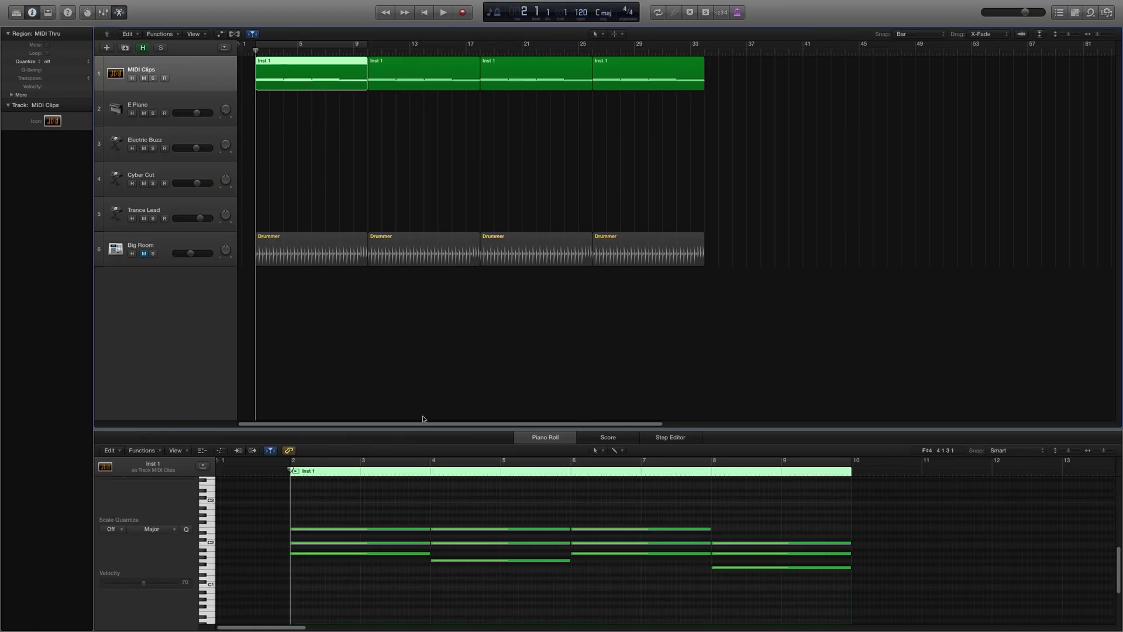
click(503, 529)
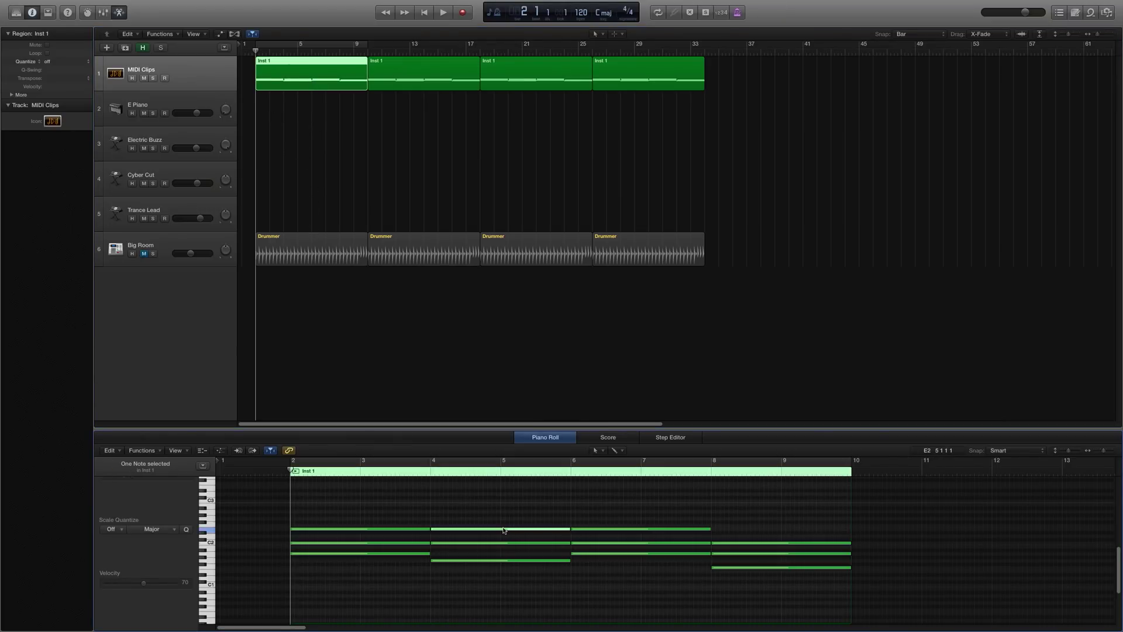
drag(503, 530, 503, 522)
- Turn looping back on with a 16-bar cycle range ending at bar 17
click(430, 120)
click(312, 74)
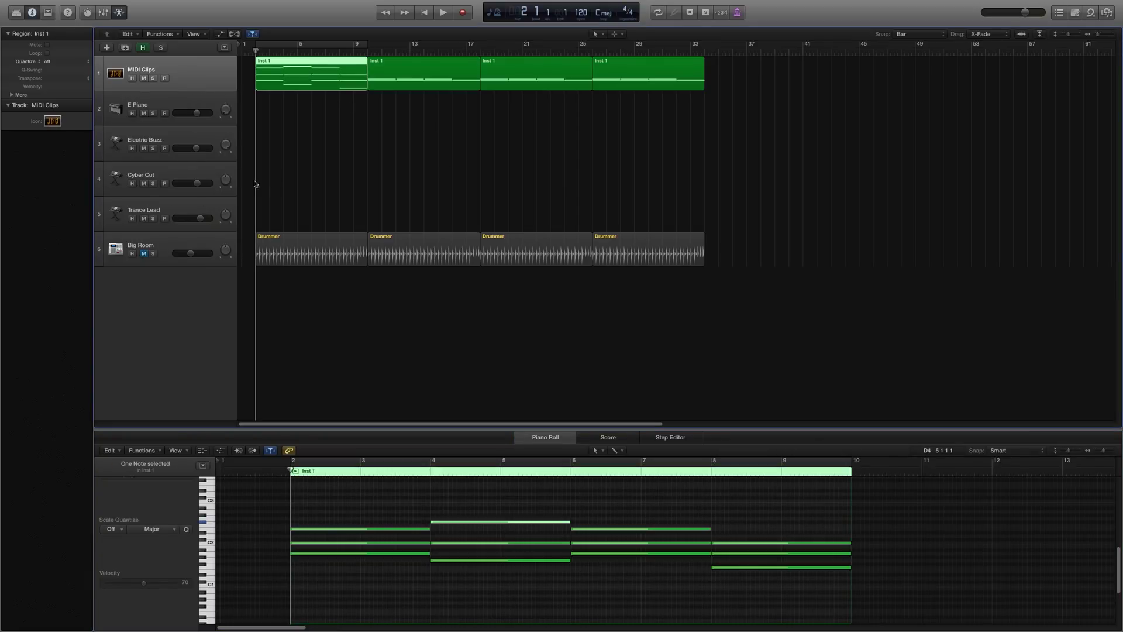
key(super+u)
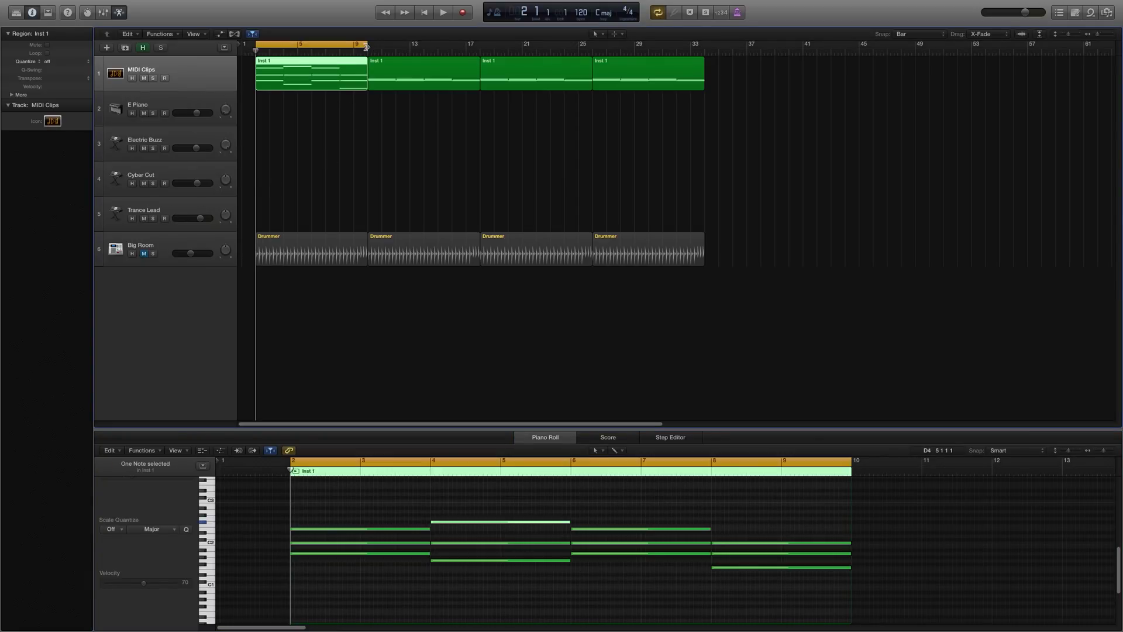
drag(366, 47, 704, 118)
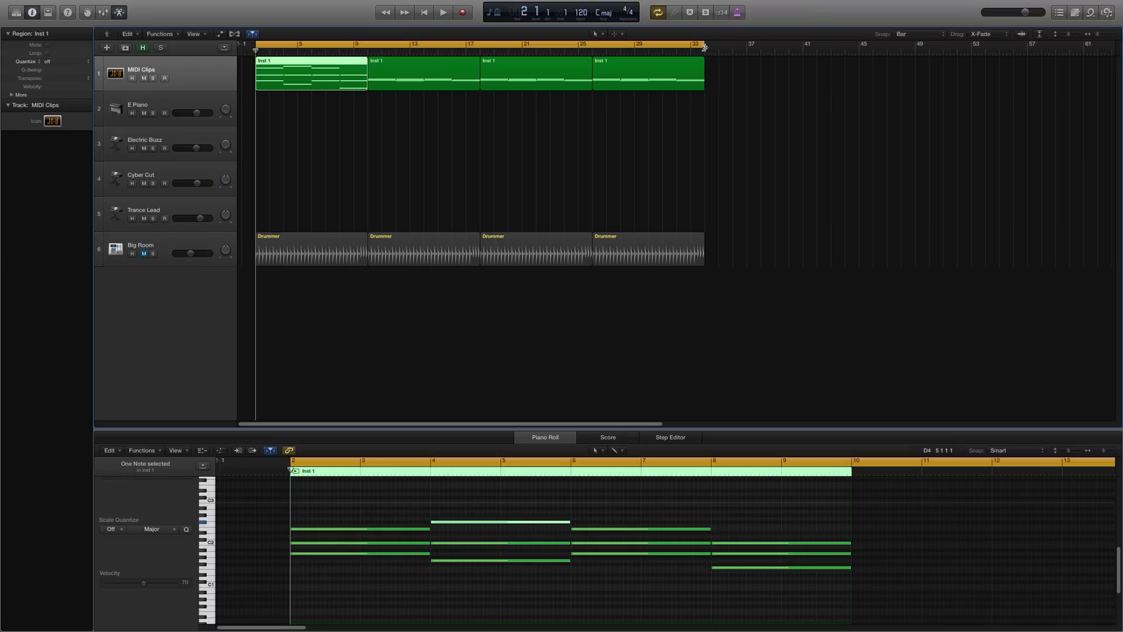
drag(705, 47, 475, 132)
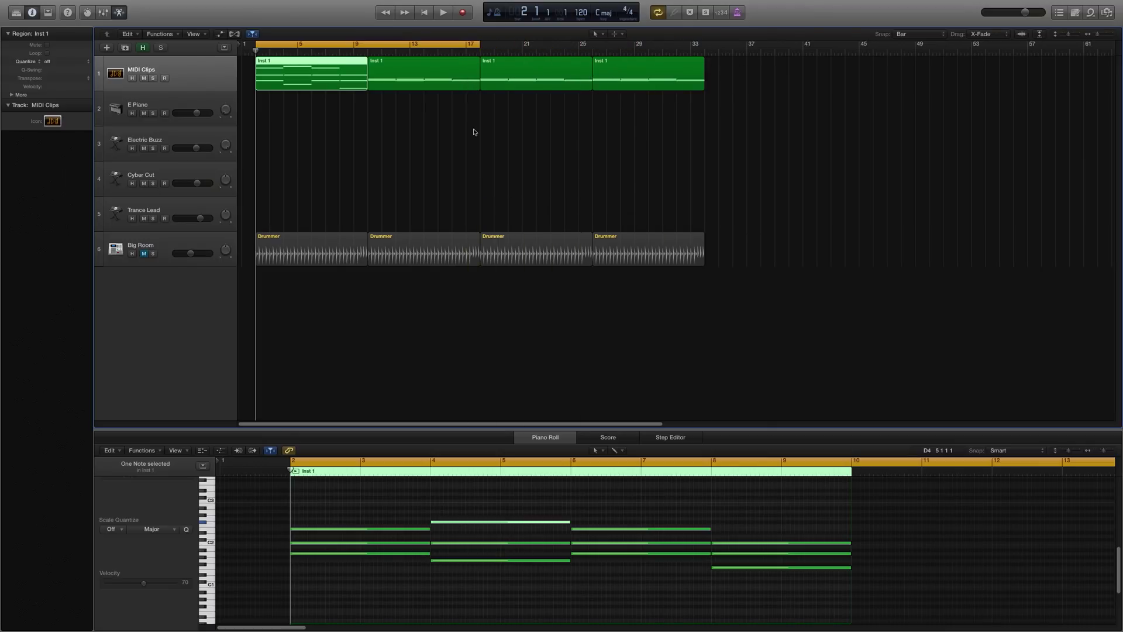